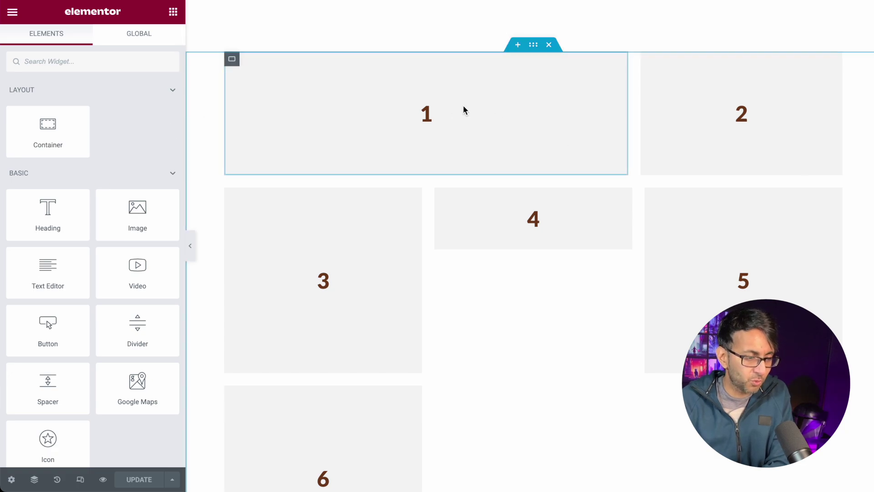
Select container 4 to show its settings: Full Width, 320 px wide, 100 px min height.
left_click(442, 195)
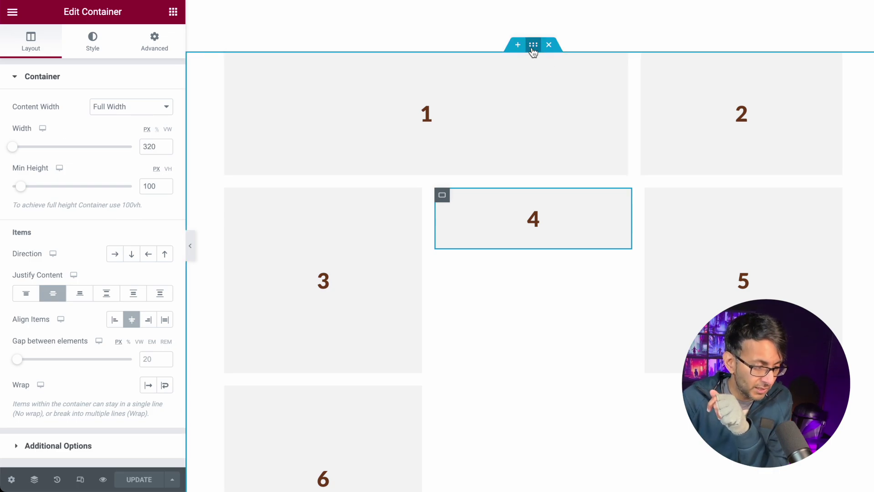
Select the outer container of boxes 1–6, then switch to the IMG_3731.JPG reference sketch.
left_click(532, 47)
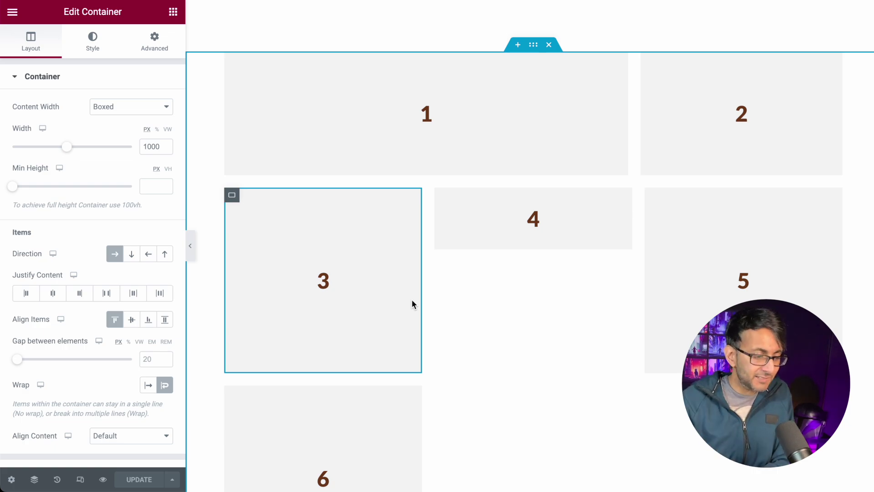
key("super+Tab")
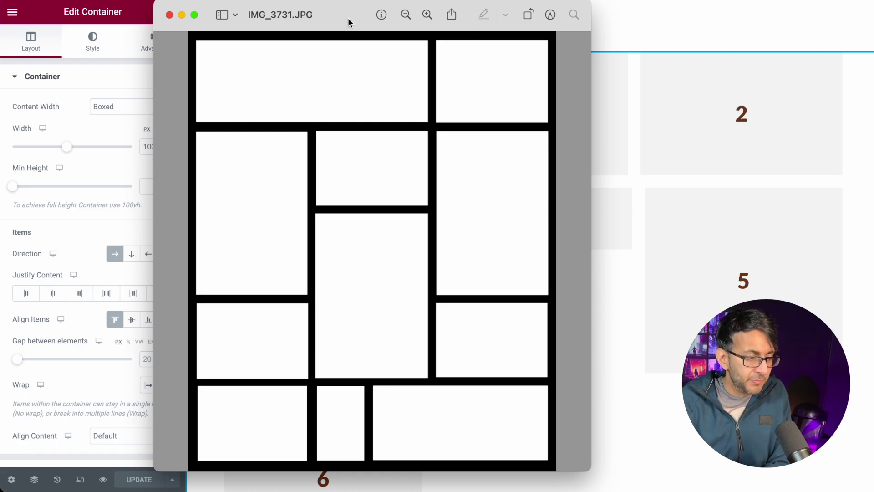
left_click(170, 15)
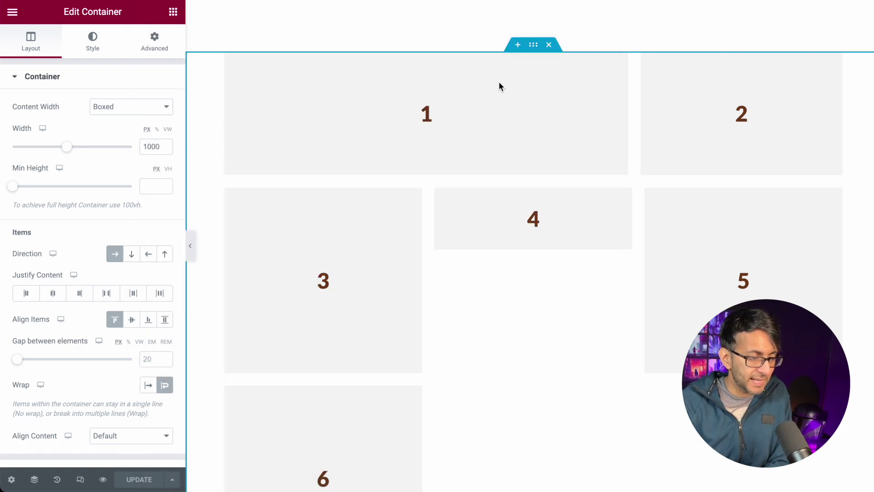
Delete the numbered-box container and add a new two-column container structure.
left_click(550, 45)
left_click(523, 104)
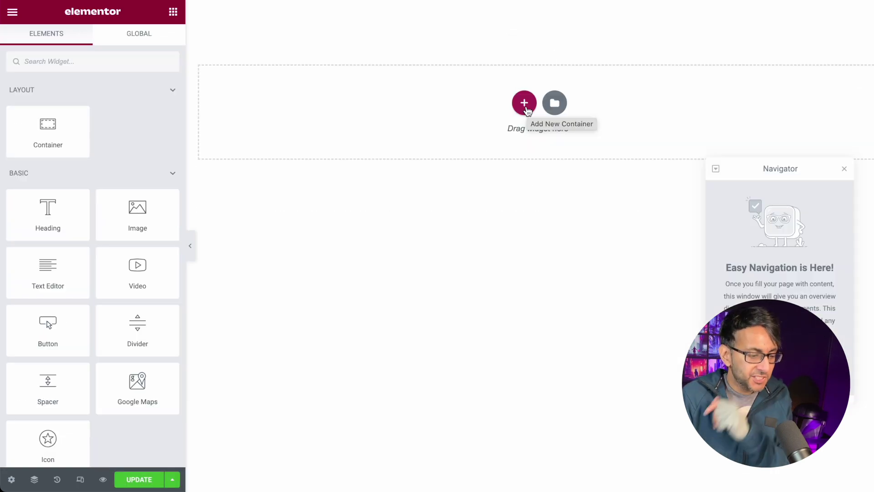
left_click(524, 106)
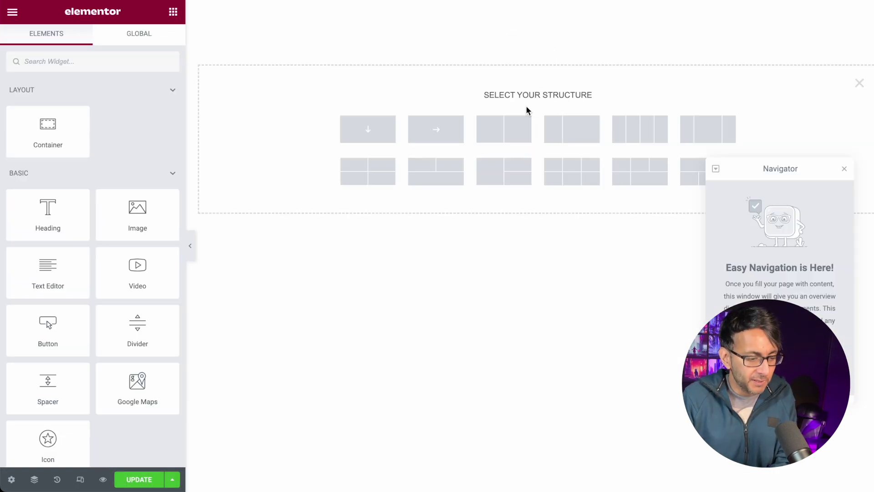
left_click(509, 135)
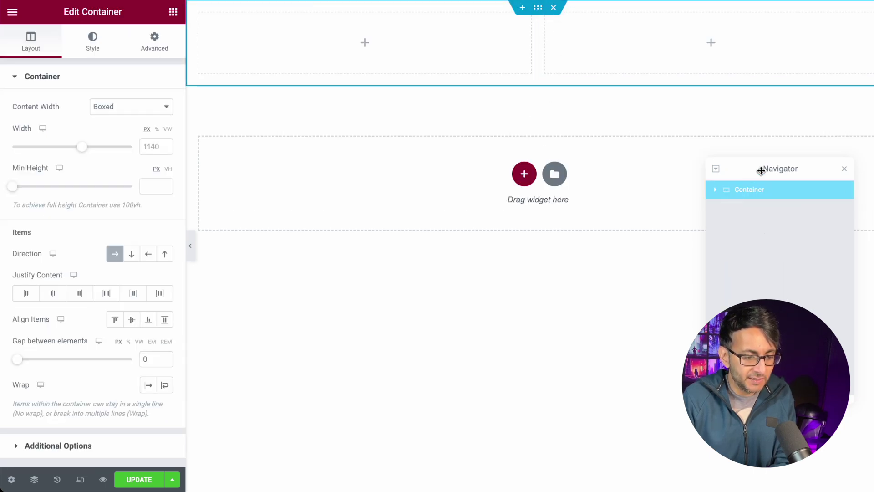
Give the left child container a light grey global background colour.
left_click_drag(761, 170, 785, 49)
left_click(739, 68)
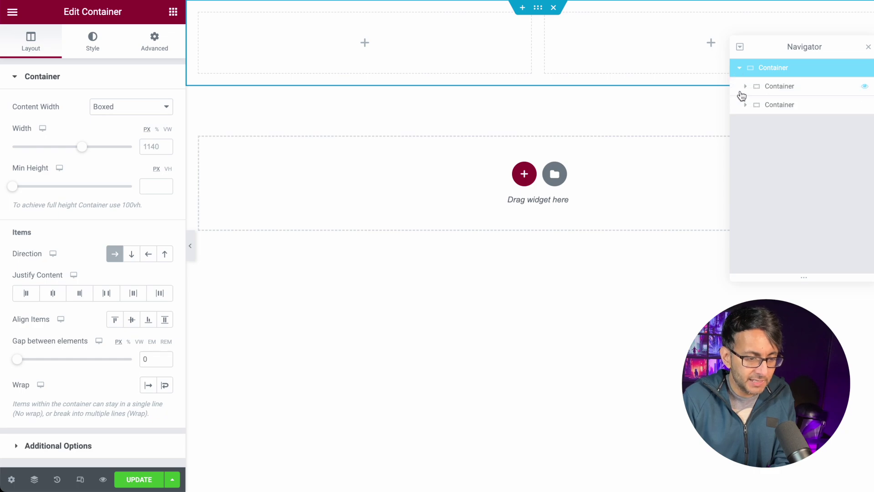
left_click(743, 105)
left_click(744, 91)
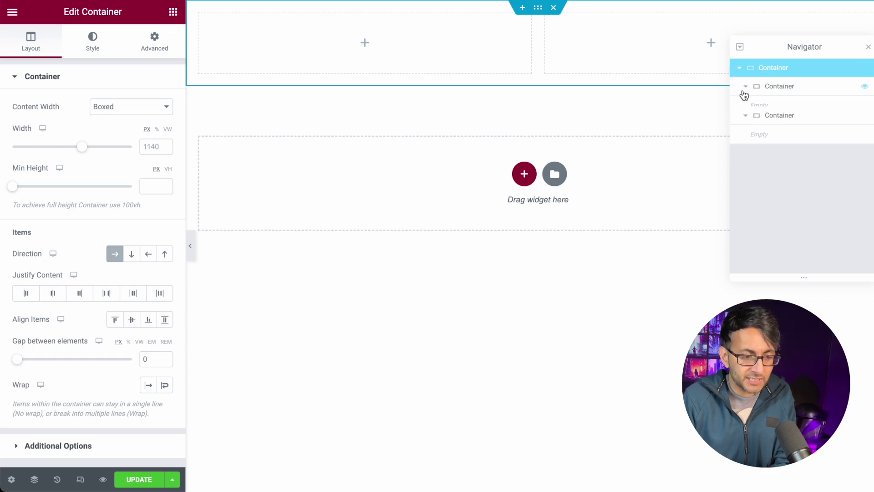
left_click(772, 87)
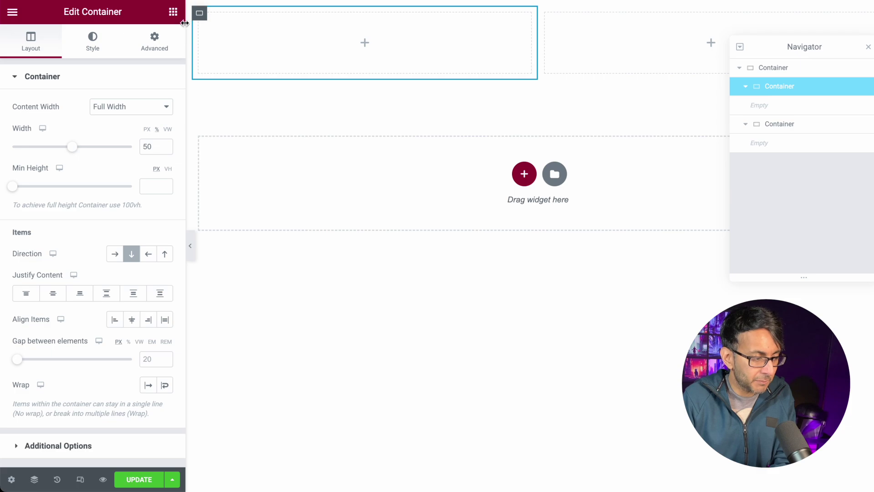
left_click(93, 43)
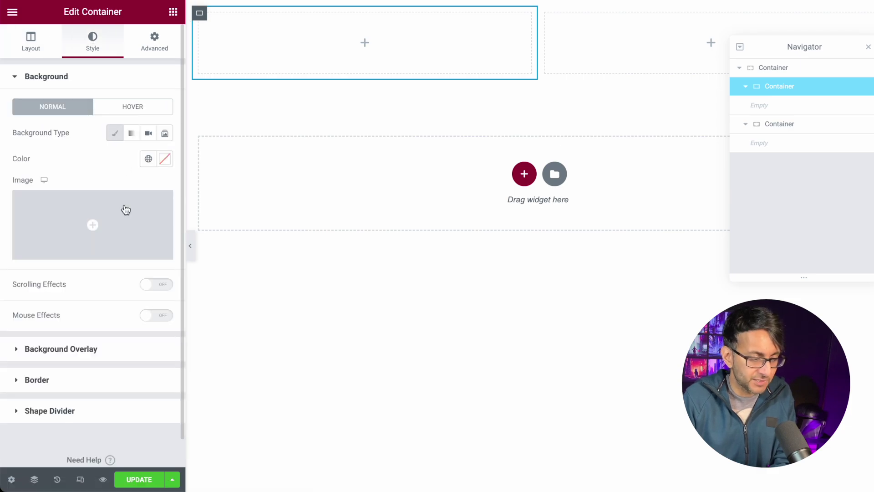
left_click(147, 158)
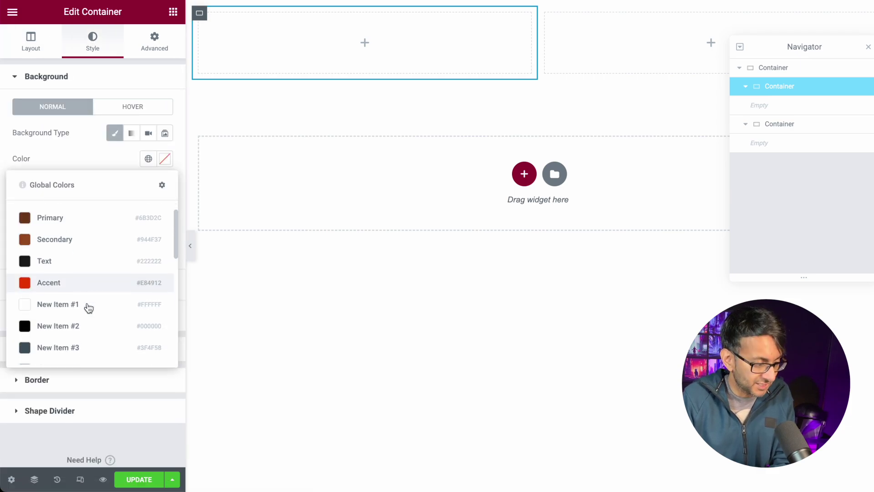
scroll(89, 308, "down", 3)
left_click(71, 304)
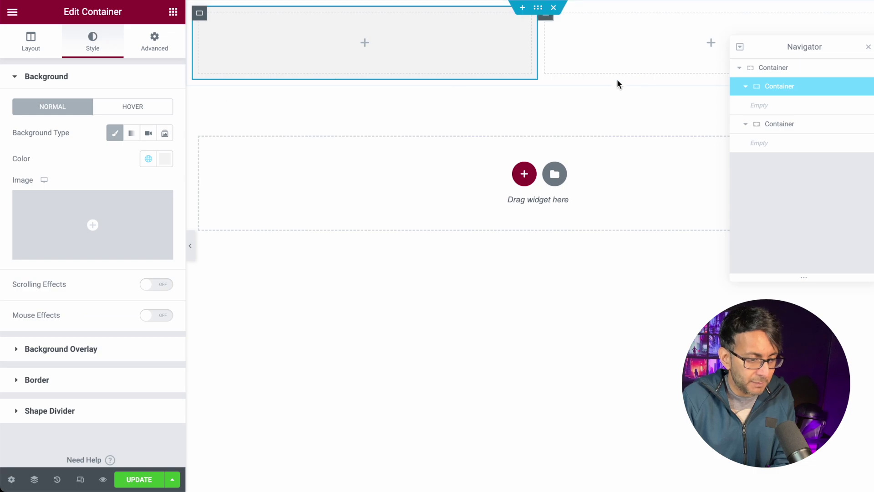
left_click(173, 12)
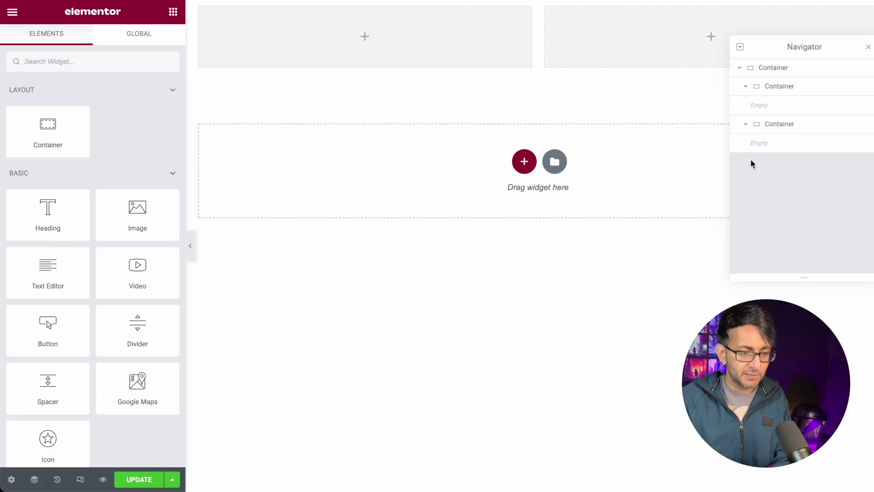
left_click(763, 69)
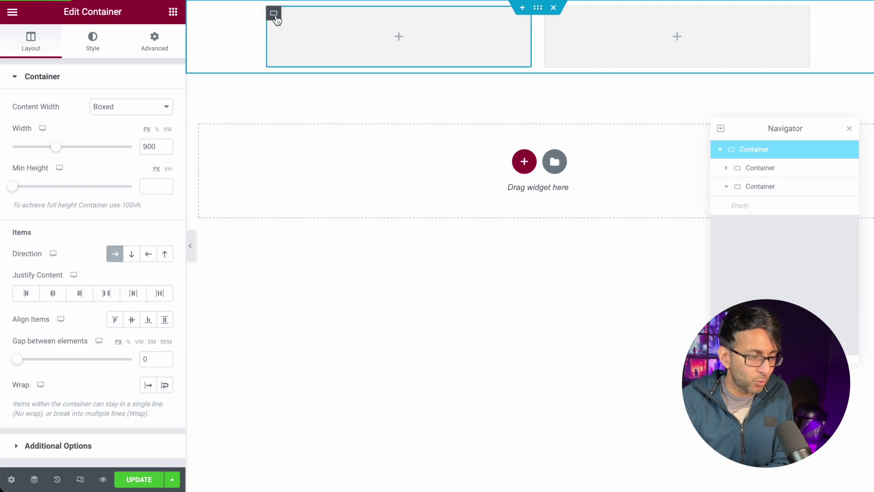
Switch both inner containers' width unit to px and set each column to 430 px.
left_click(274, 14)
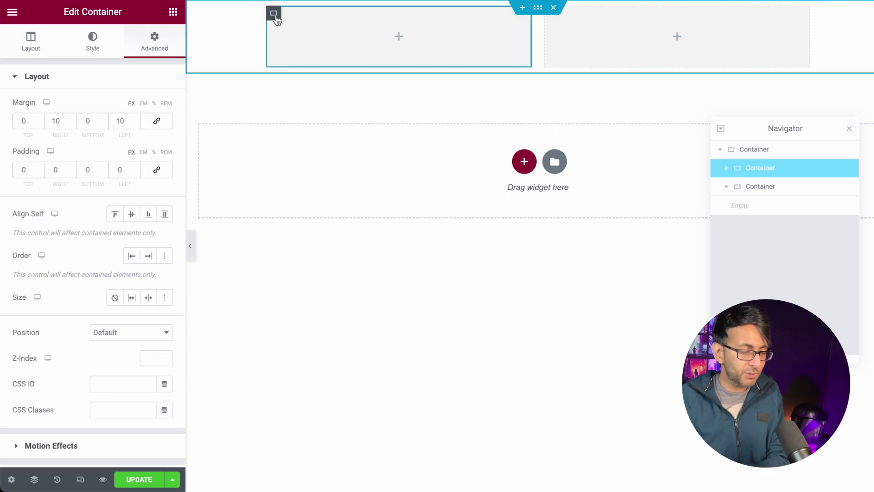
left_click(32, 45)
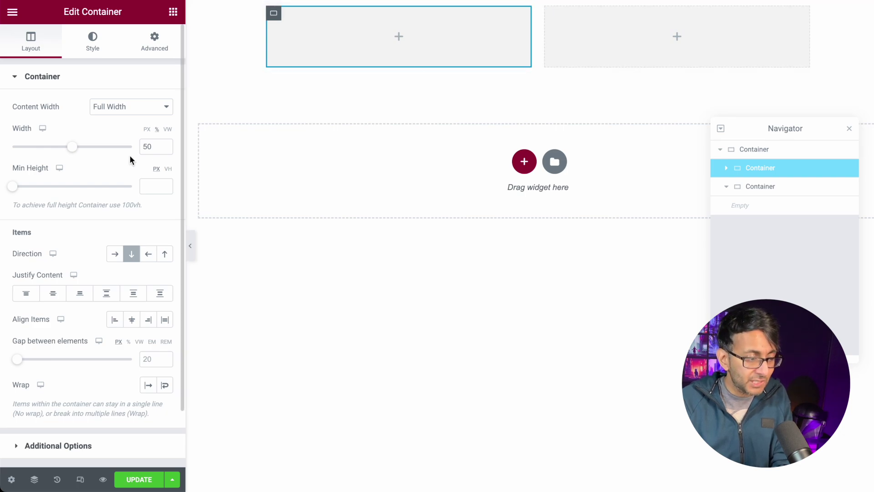
left_click_drag(153, 146, 129, 148)
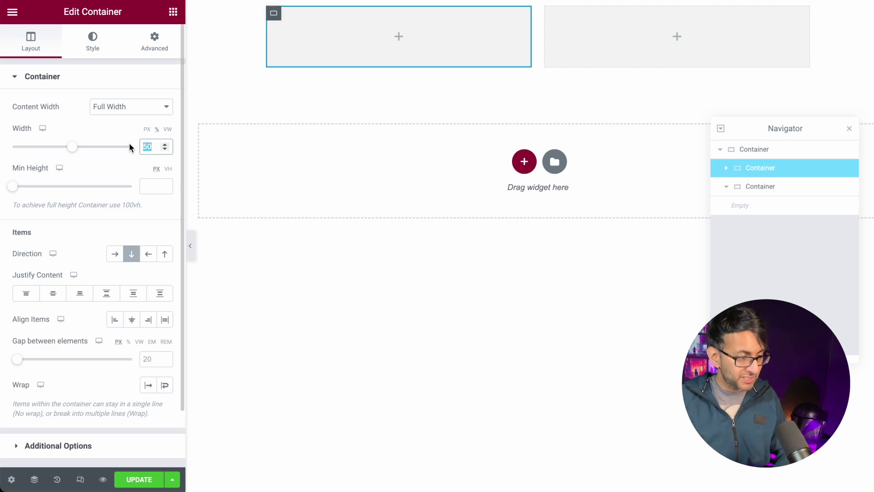
left_click(146, 130)
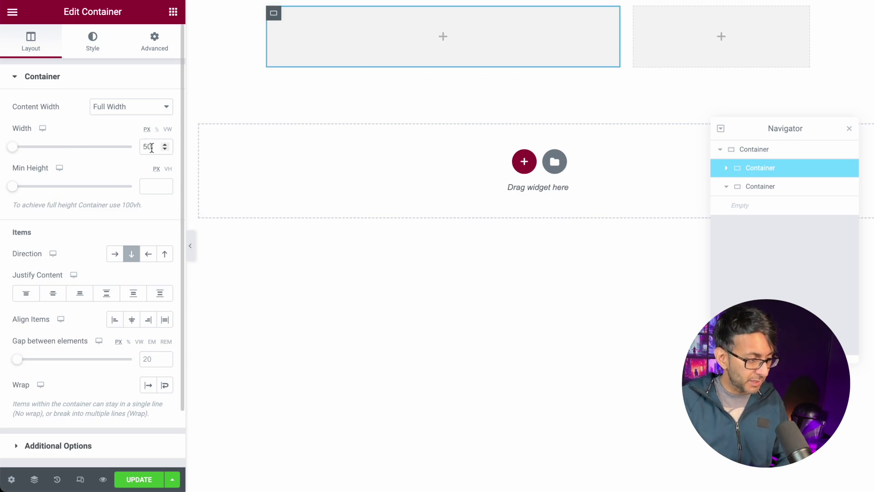
type("430")
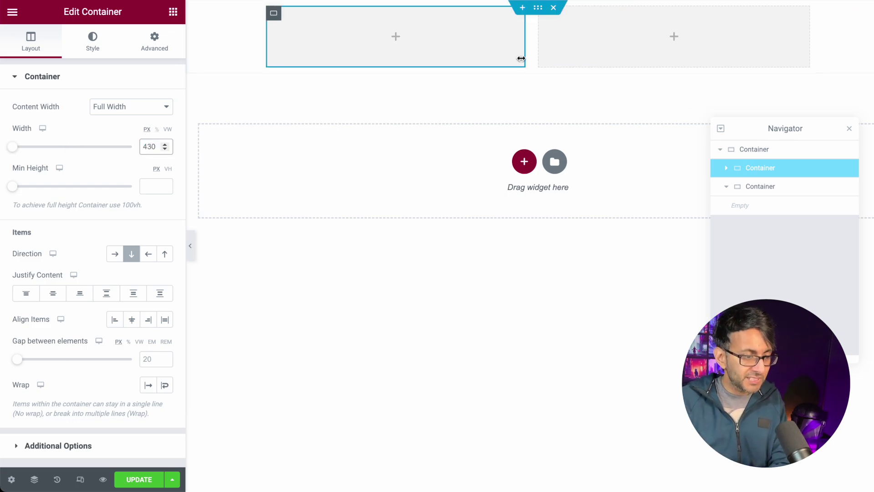
left_click(550, 22)
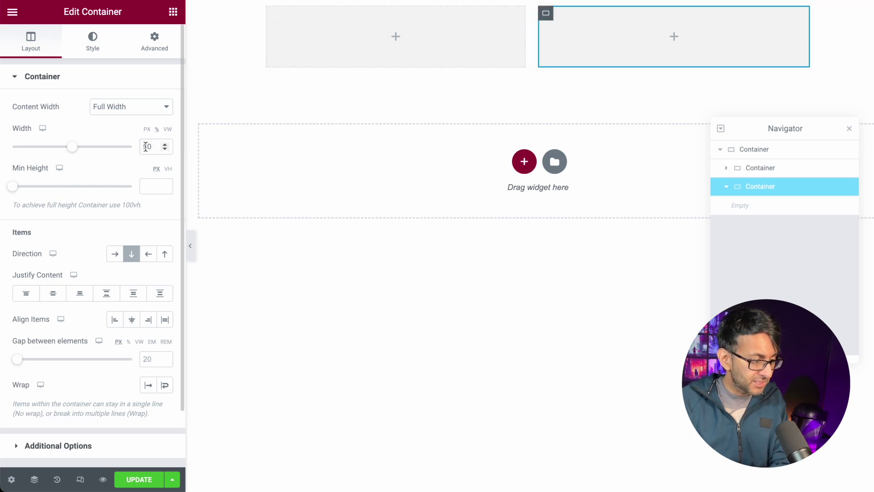
left_click(148, 130)
double_click(151, 147)
type("430")
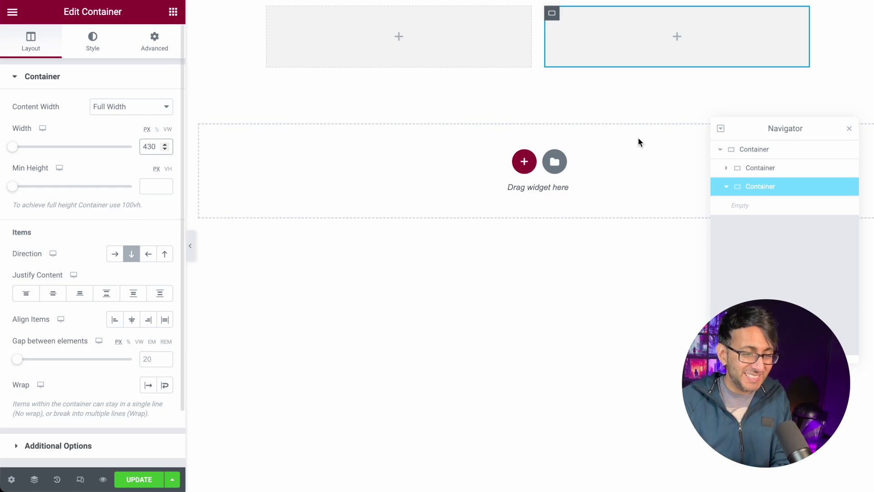
left_click(771, 153)
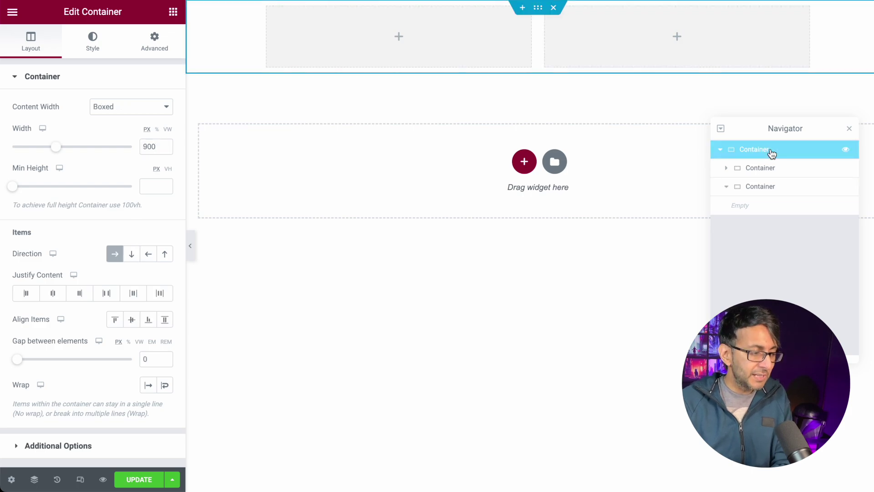
Clear the outer container's top margin to 0 and set its top padding to 20 px.
left_click(154, 41)
left_click(24, 121)
type("1")
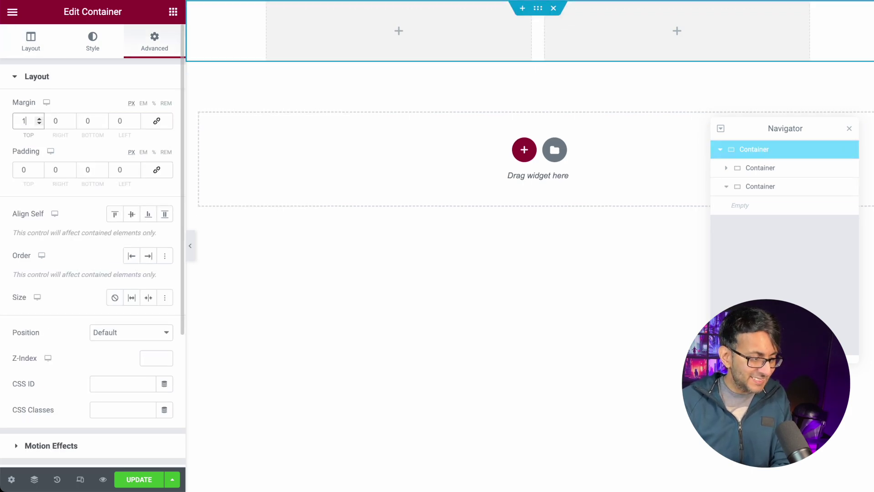
key("BackSpace")
type("020")
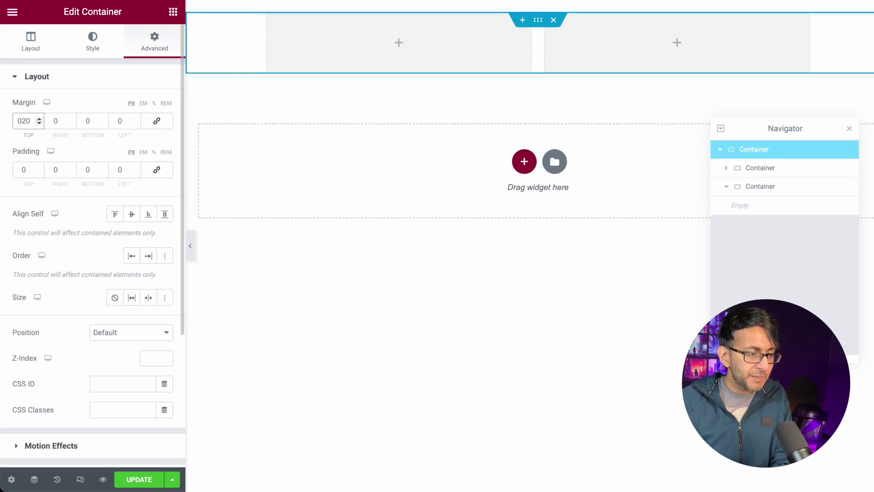
key("BackSpace")
key("BackSpace")
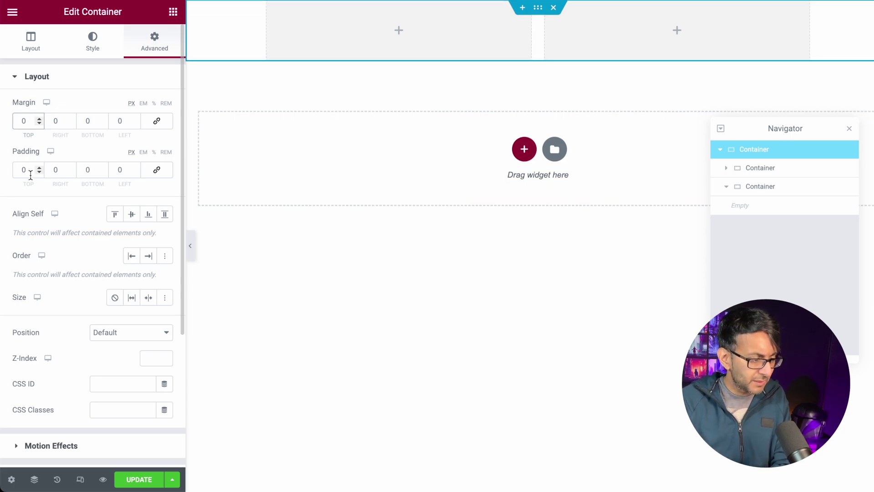
double_click(25, 169)
type("20")
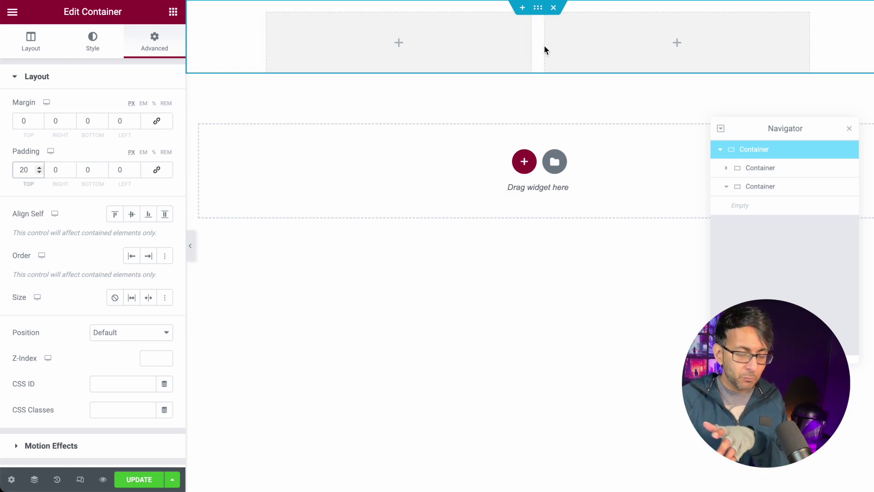
Set the right box width to 286.66 px and the left box width to 573.32 px.
left_click(552, 20)
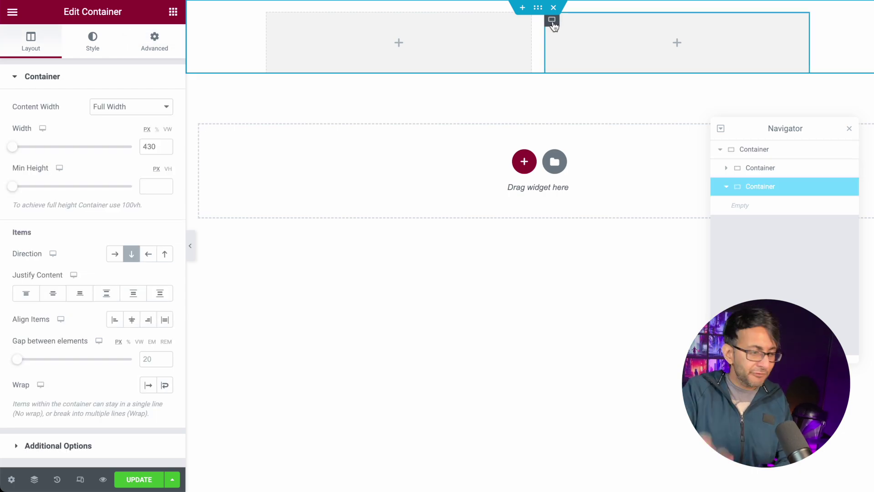
double_click(158, 147)
type("2")
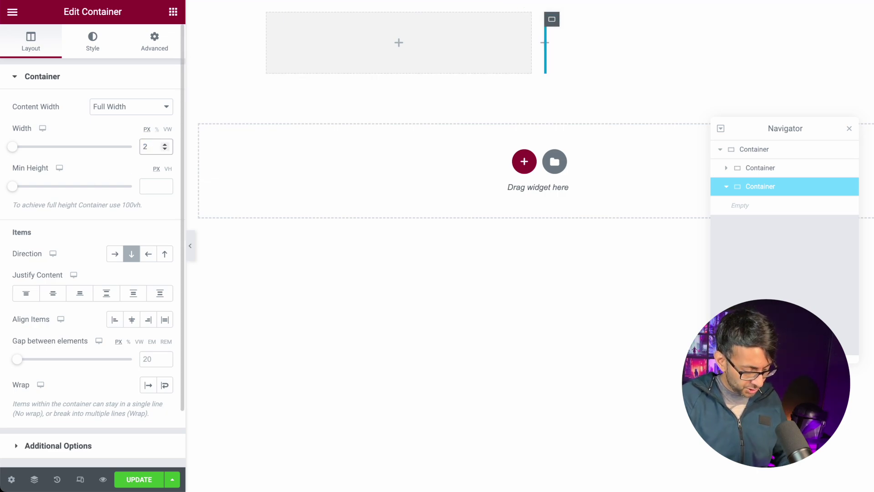
type("36.66")
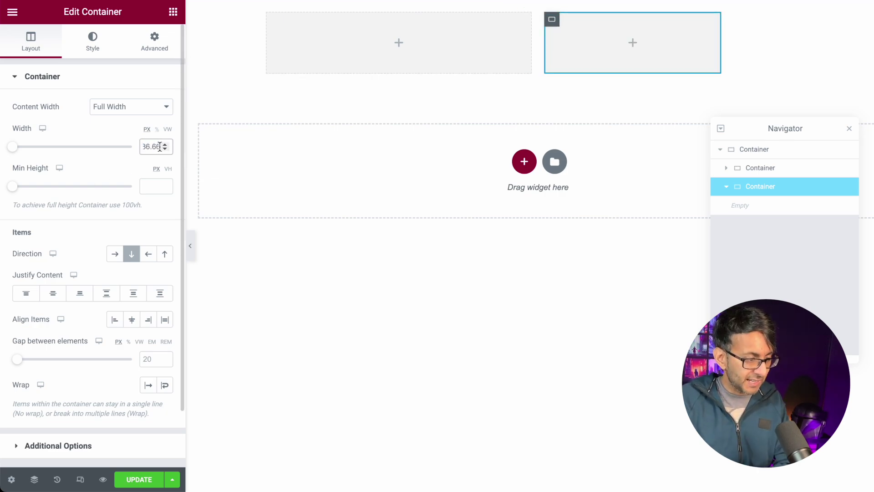
left_click(276, 21)
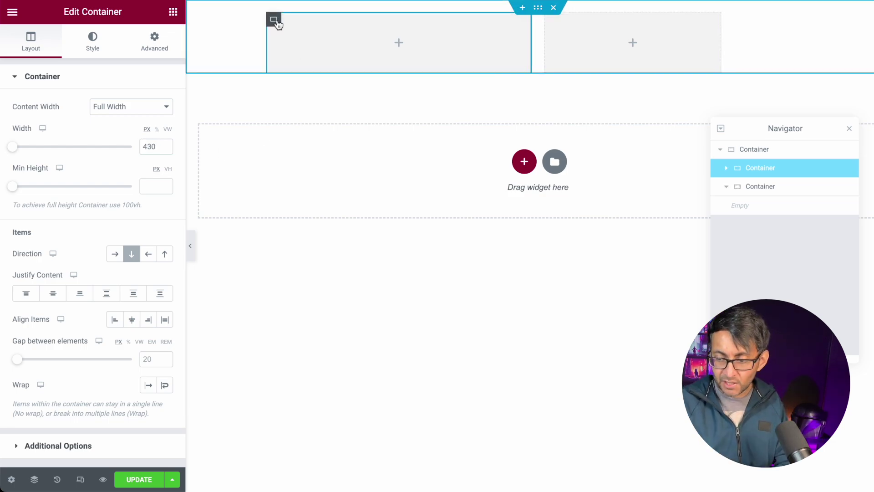
double_click(152, 146)
type("573")
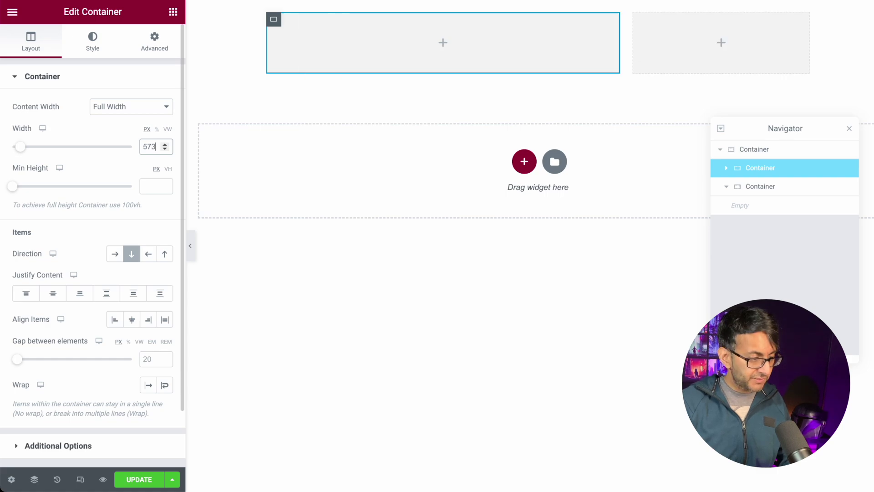
type(".32")
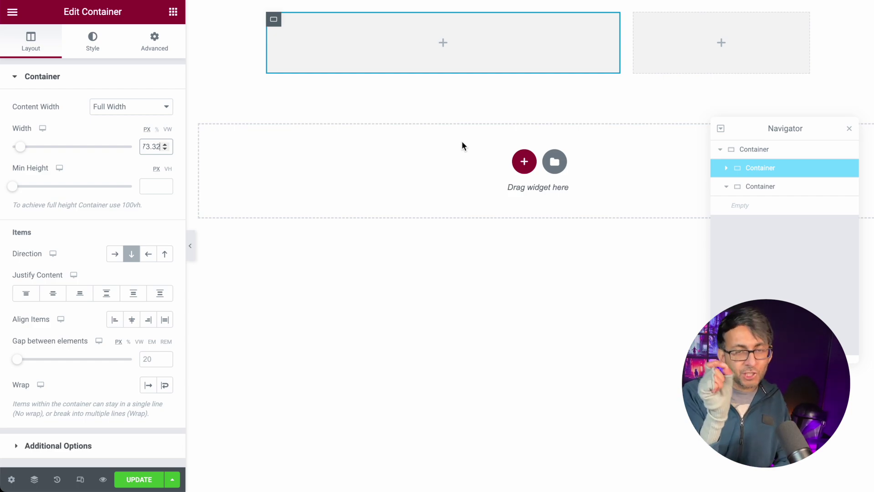
Give both top-row boxes a 150 px minimum height.
mouse_move(480, 64)
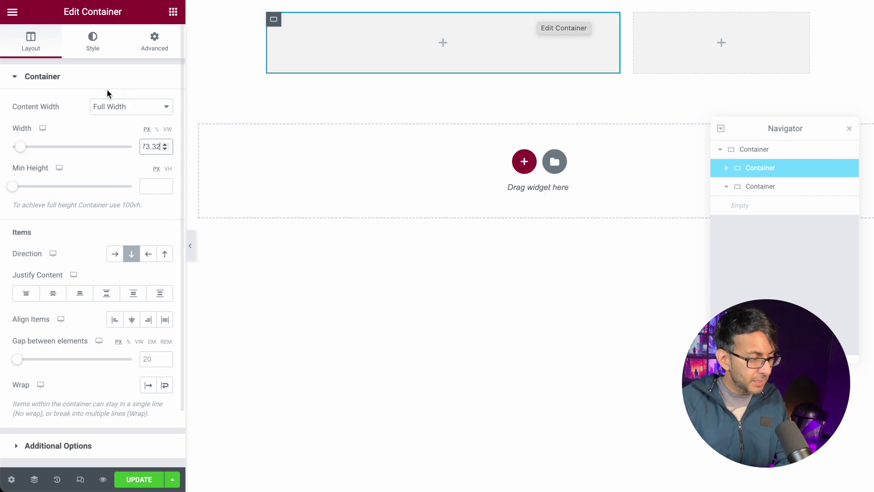
left_click(157, 186)
type("150")
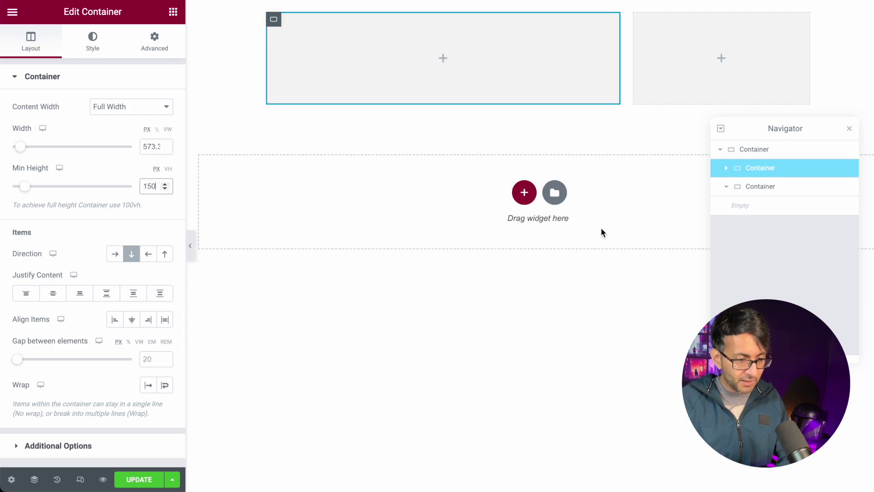
left_click(765, 186)
left_click(150, 186)
type("150")
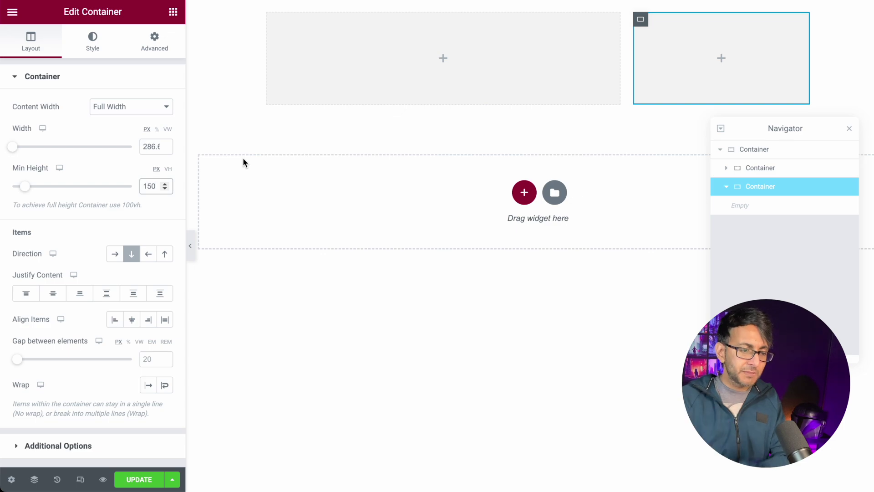
left_click(763, 154)
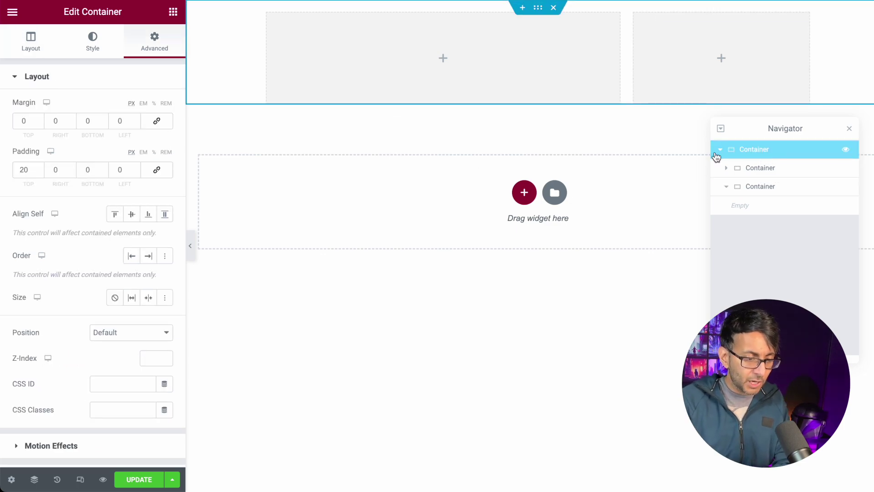
Duplicate the top row container from the Navigator, adding a second 573/287 px row below.
left_click(720, 150)
right_click(768, 152)
left_click(796, 181)
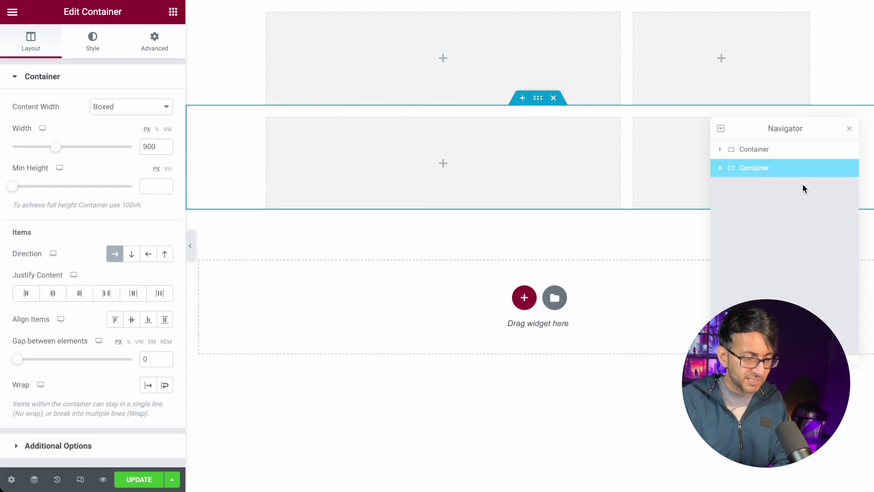
left_click_drag(820, 128, 795, 284)
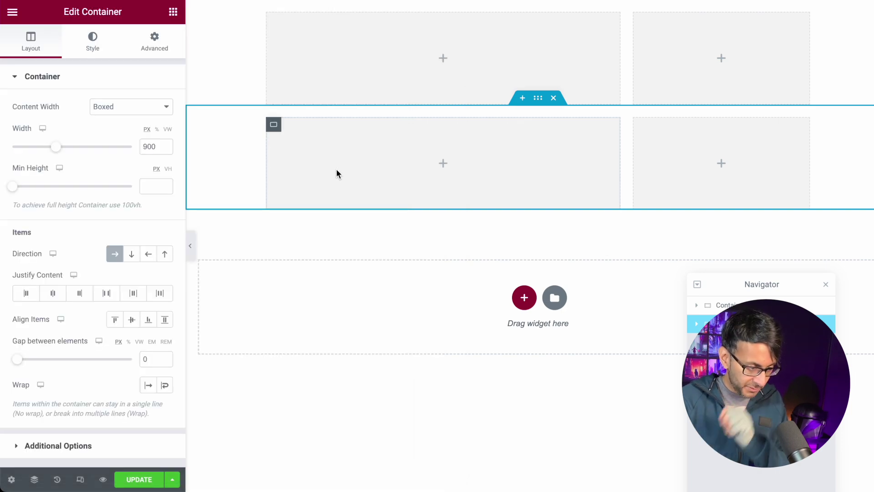
left_click(273, 125)
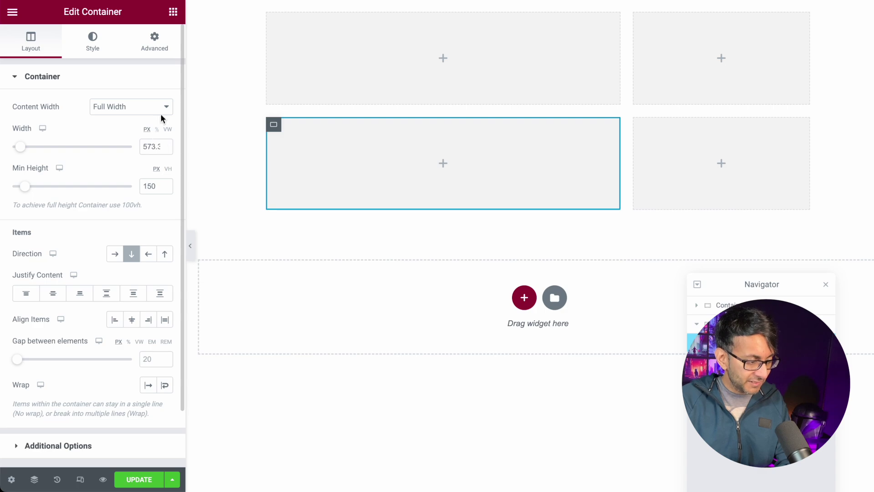
Set the second row's first box width to 386.66 px and delete its second box.
left_click(153, 146)
key("ctrl+a")
type("2")
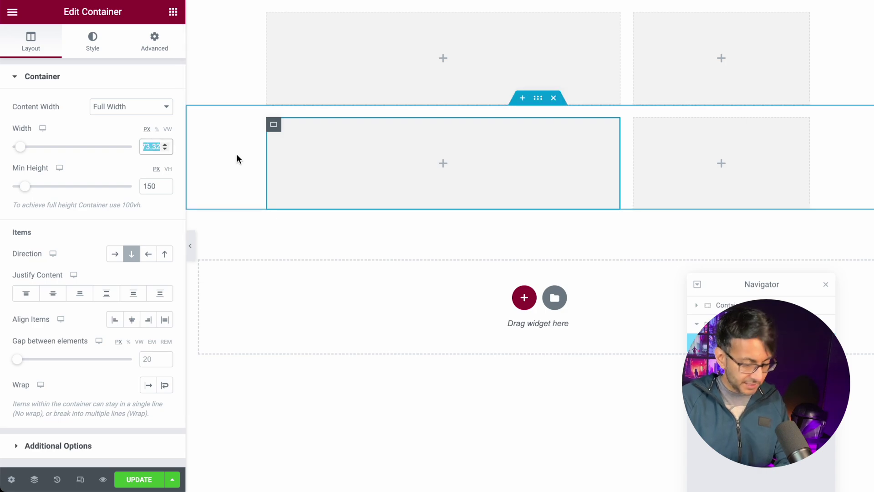
key("BackSpace")
type("386.66")
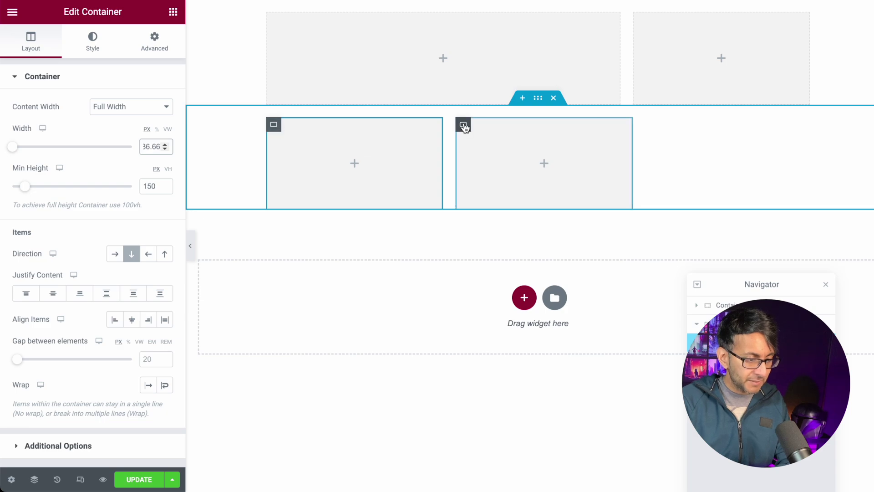
right_click(463, 124)
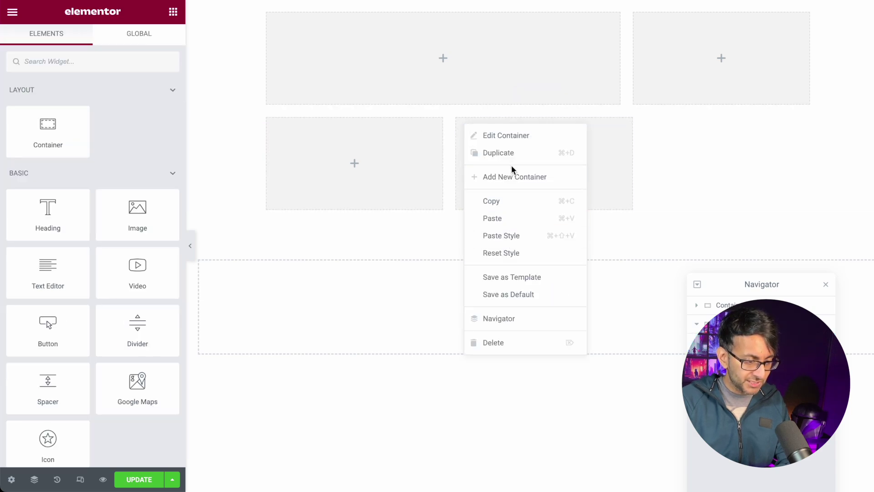
left_click(523, 353)
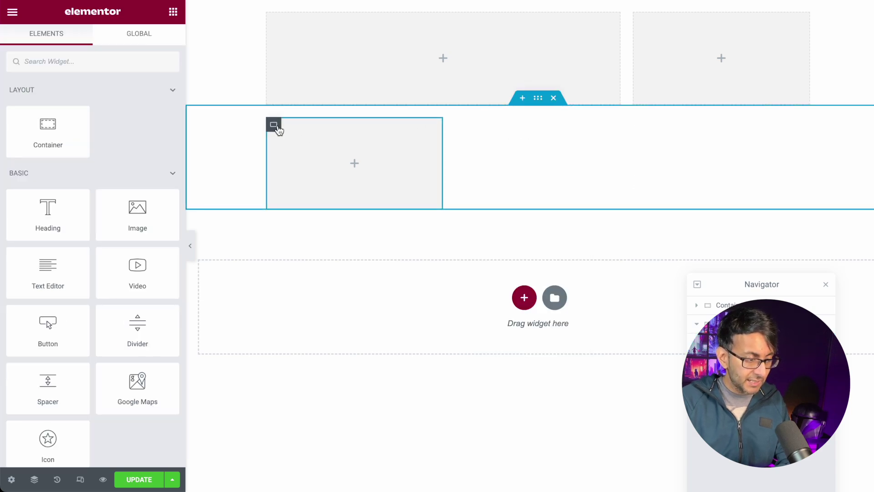
Clear the remaining box's grey background colour.
left_click(276, 128)
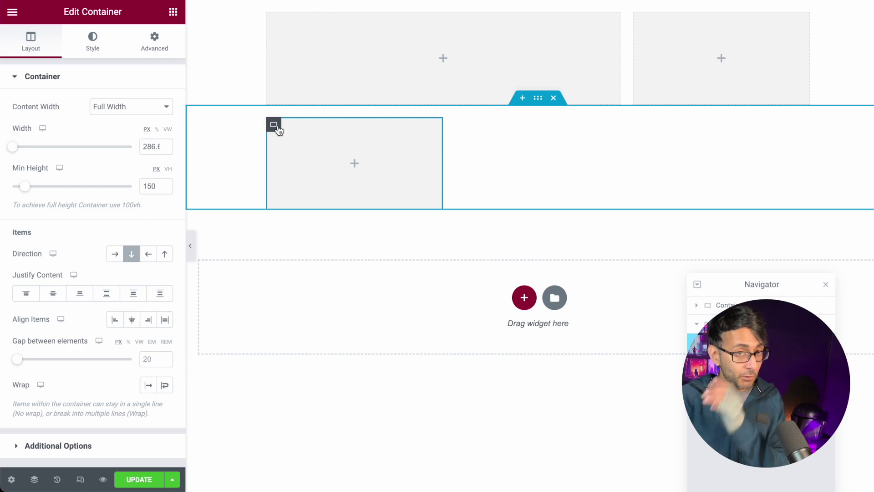
left_click(93, 40)
left_click(148, 159)
left_click(165, 159)
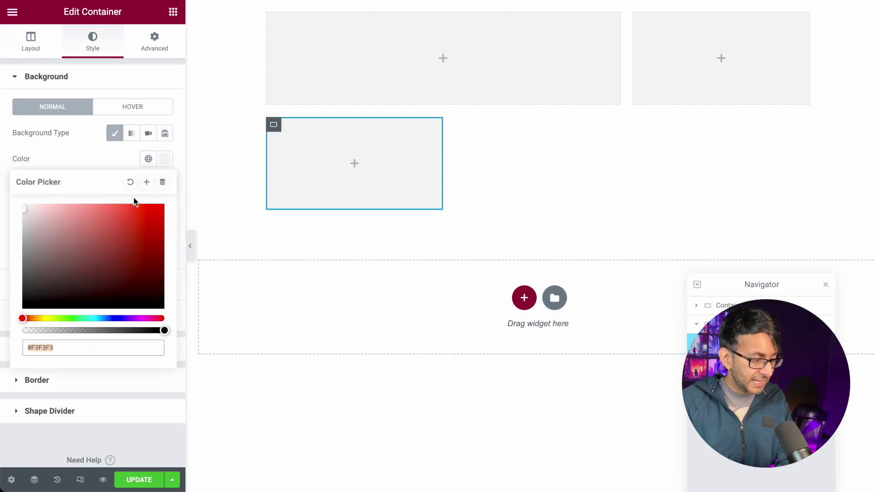
left_click(131, 183)
left_click(173, 13)
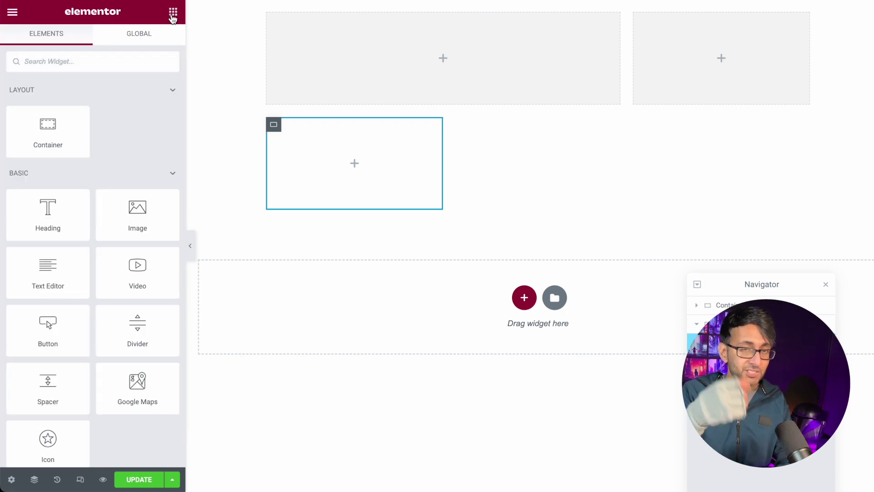
Nest a new container inside the second row's box and review the parent containers' margins.
left_click_drag(50, 130, 379, 172)
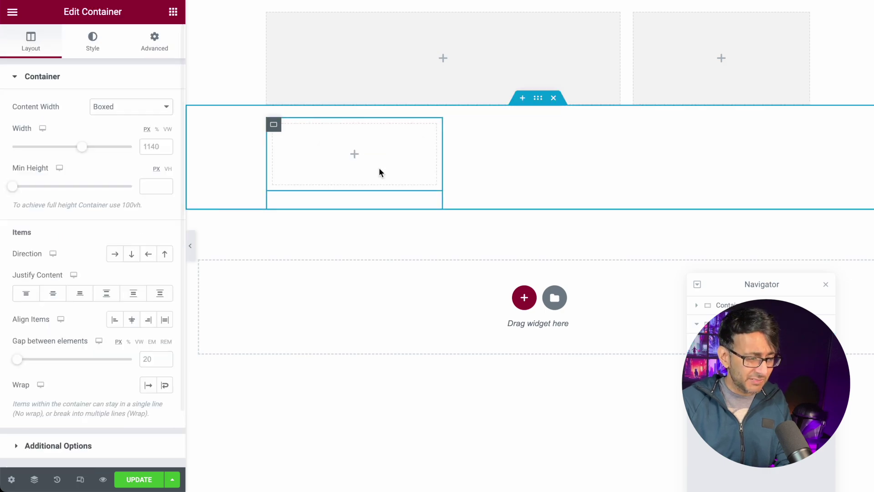
left_click(274, 125)
left_click_drag(751, 283, 753, 45)
left_click(750, 88)
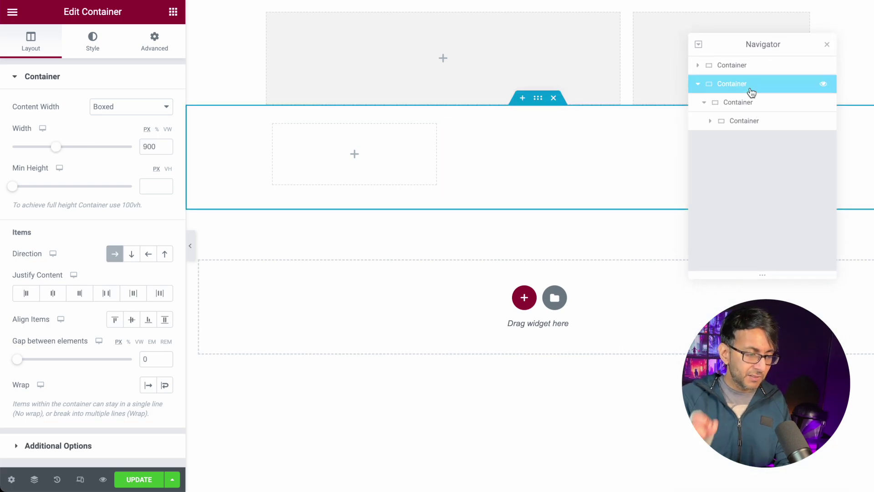
left_click(148, 44)
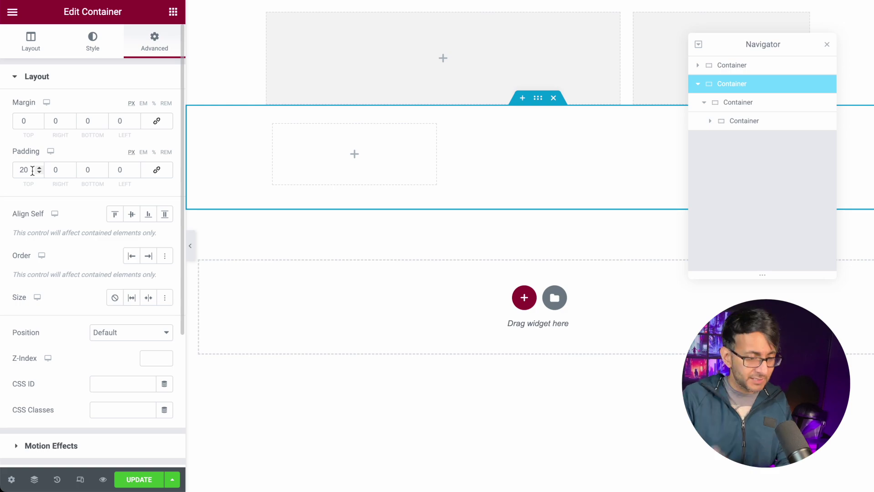
left_click(726, 102)
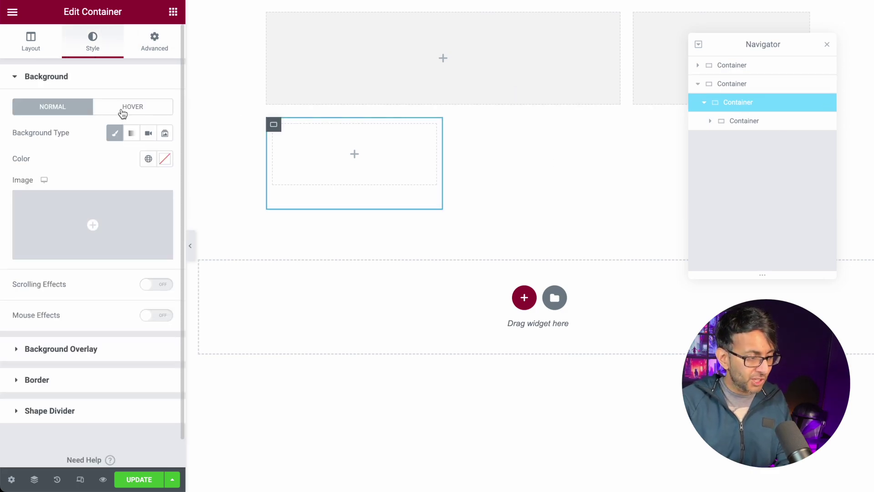
left_click(155, 43)
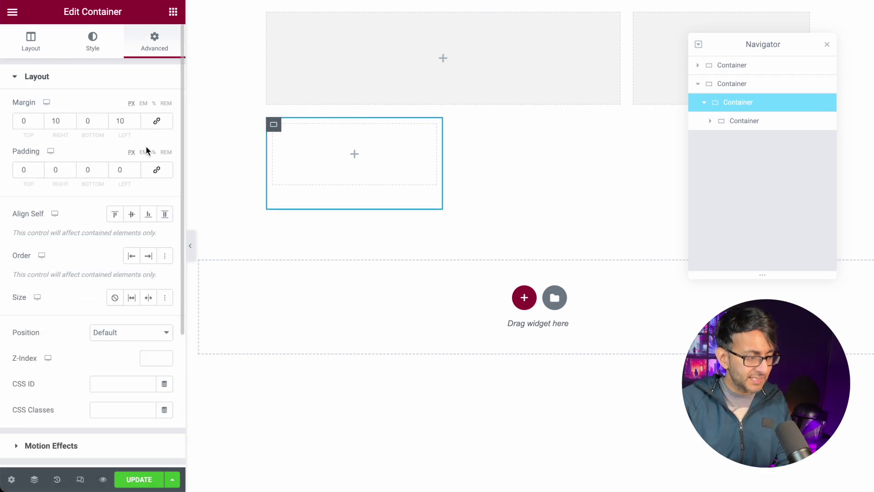
double_click(61, 122)
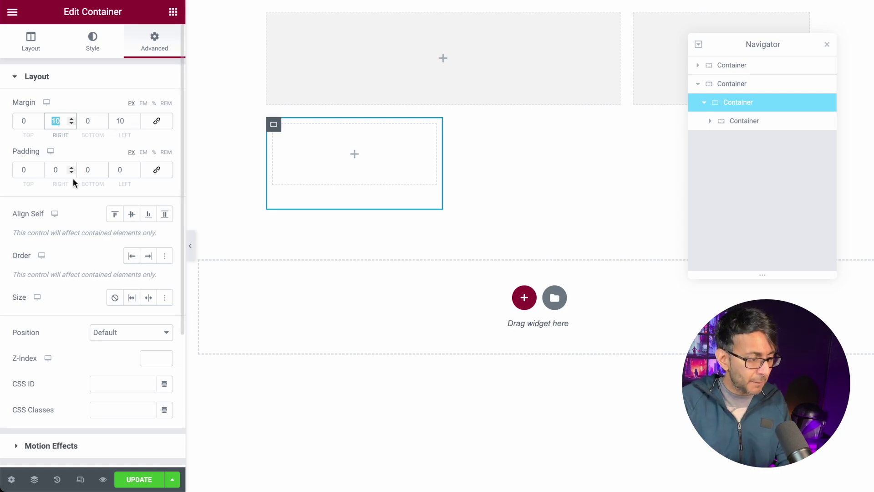
Set the nested container to Full Width and clear its padding to 0.
left_click(748, 123)
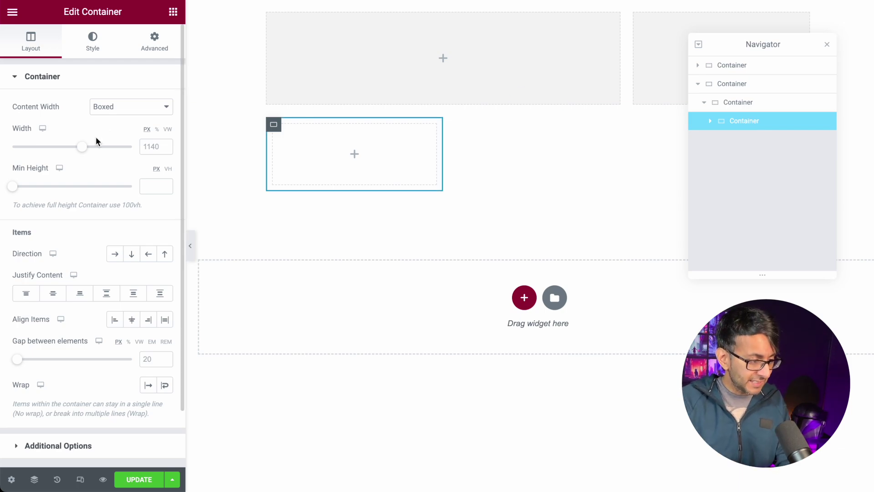
left_click(132, 113)
left_click(133, 120)
left_click(155, 45)
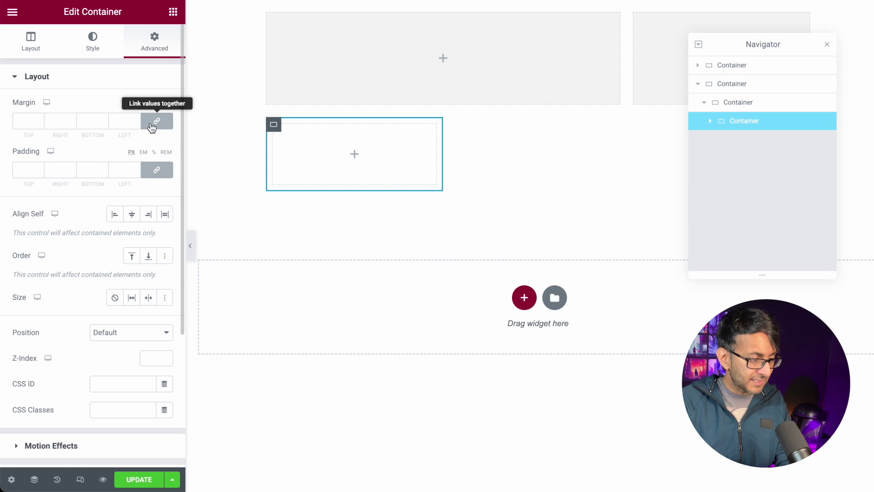
left_click(159, 170)
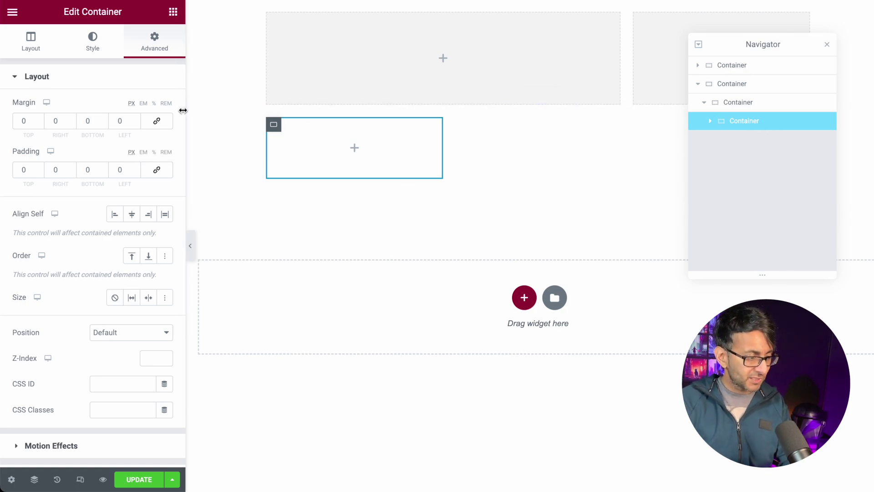
Apply a Classic background with global colour New Item #6 (#F3F3F3) to the nested container.
left_click(98, 51)
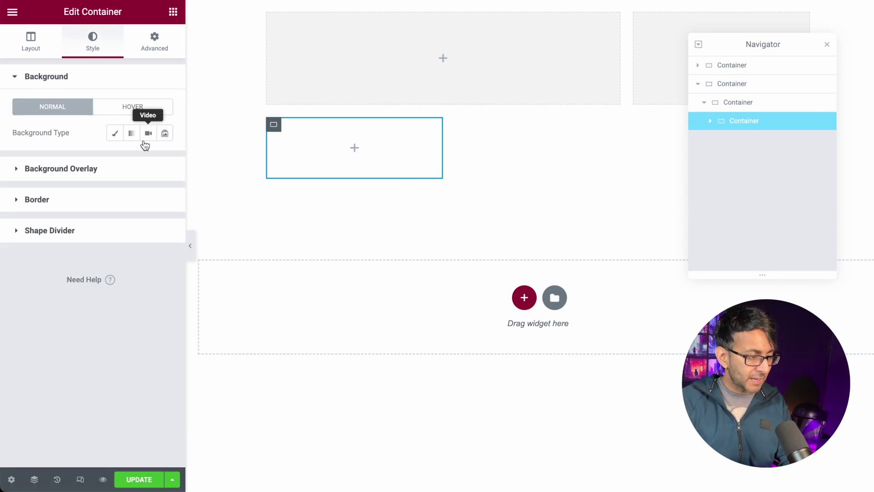
left_click(113, 134)
left_click(148, 159)
scroll(80, 312, "down", 5)
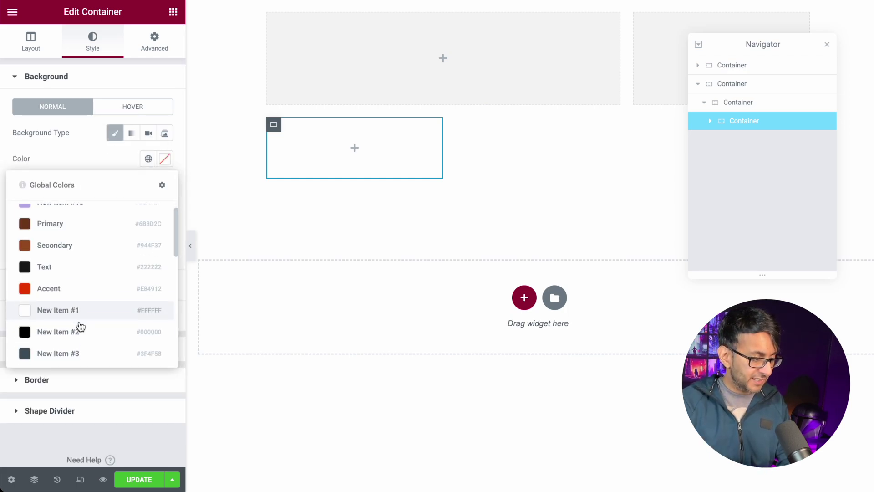
left_click(72, 266)
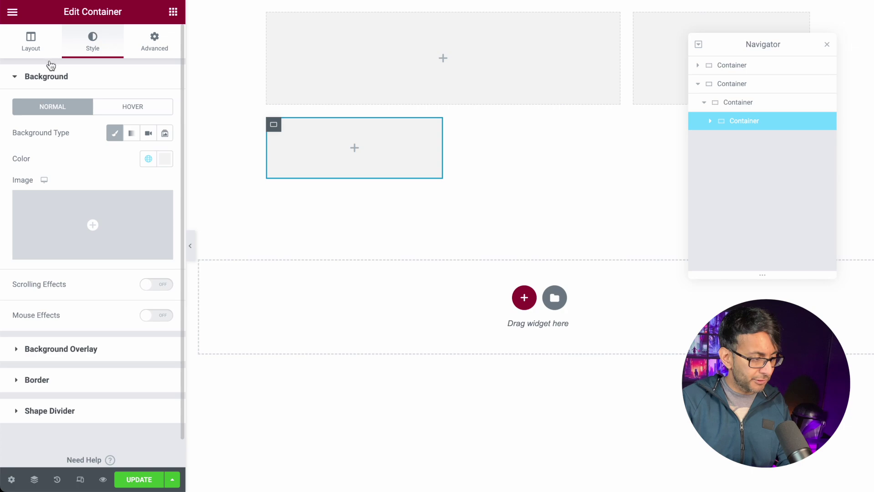
left_click(15, 42)
Set the lower nested container's Min Height to 300 px, restoring 300 after briefly trying 150.
left_click(159, 187)
type("0")
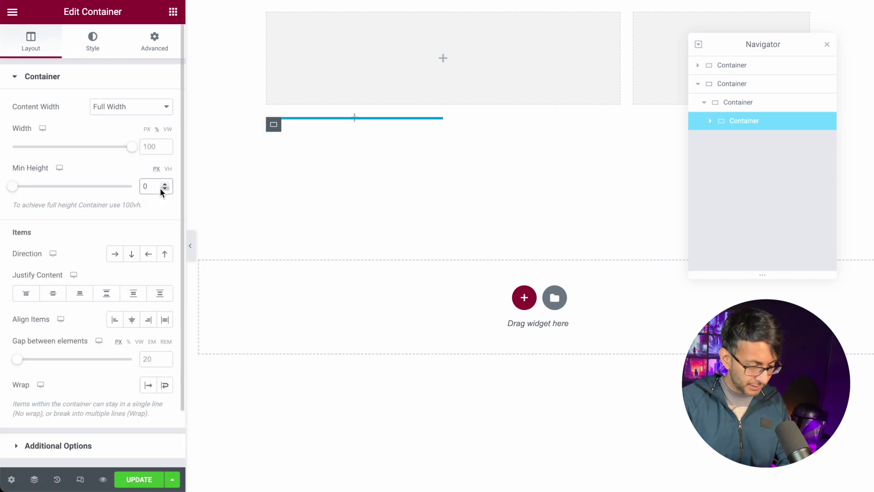
key("BackSpace")
type("300")
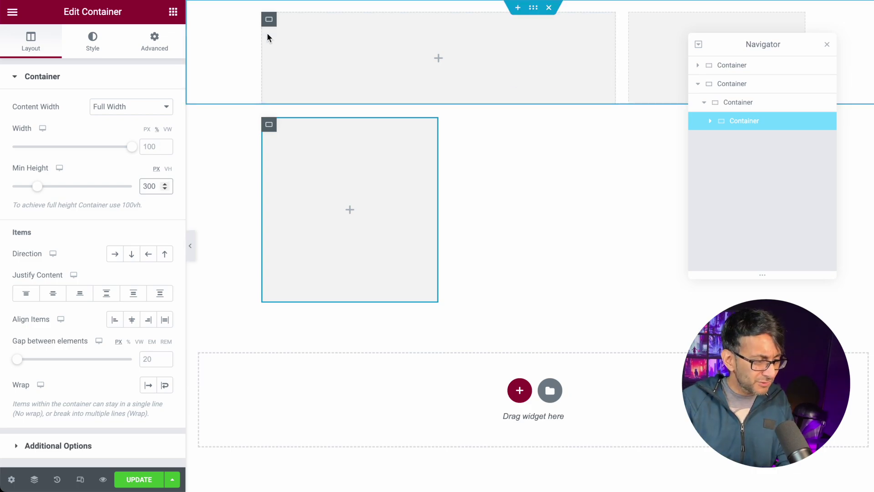
left_click(269, 22)
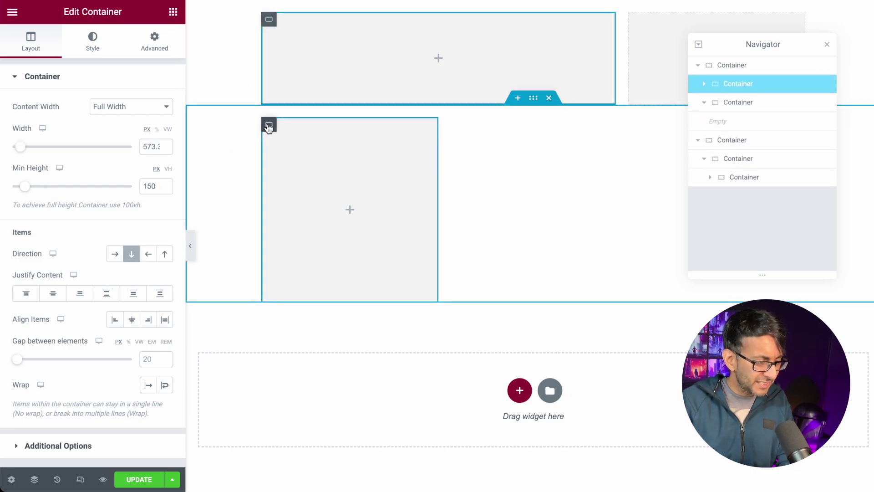
left_click(269, 126)
left_click_drag(155, 186, 116, 186)
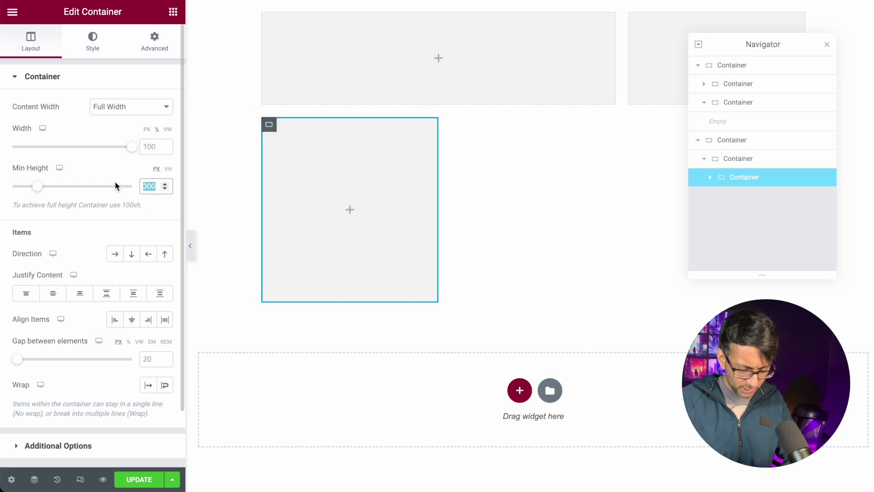
type("150")
key("BackSpace")
key("BackSpace")
key("BackSpace")
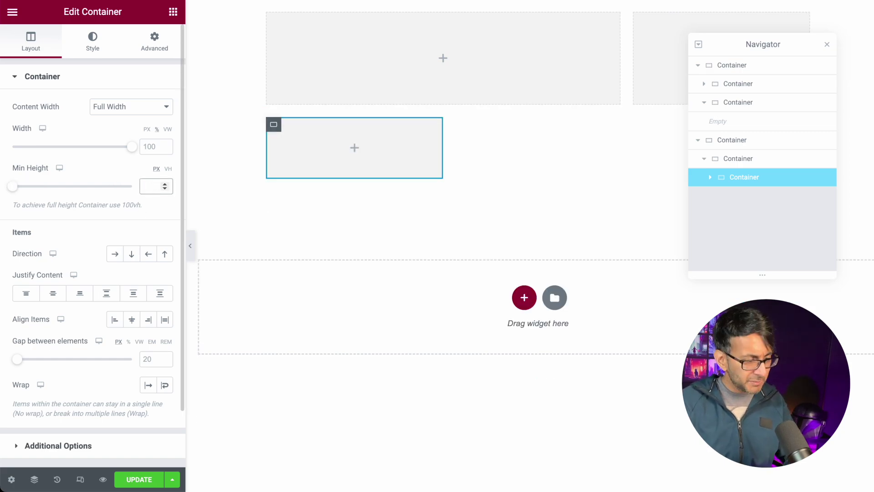
type("300")
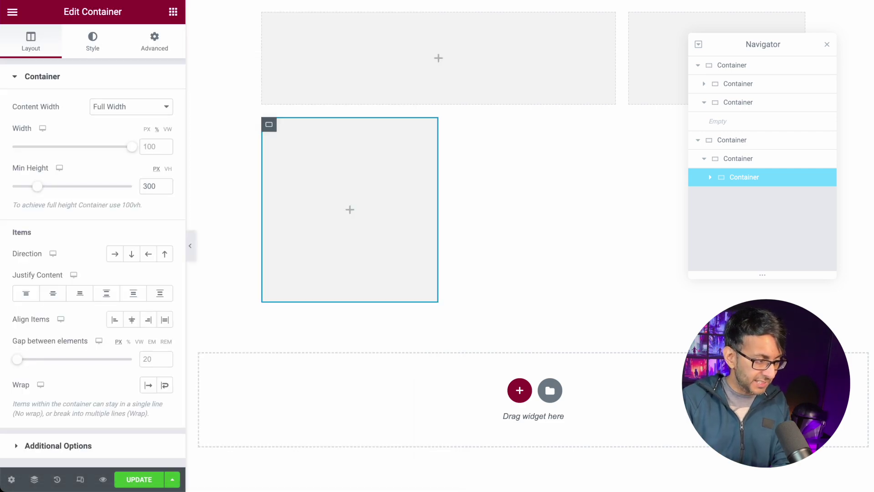
Set both top-row containers to a 100 px Min Height, correcting a mistyped 1000.
left_click(269, 20)
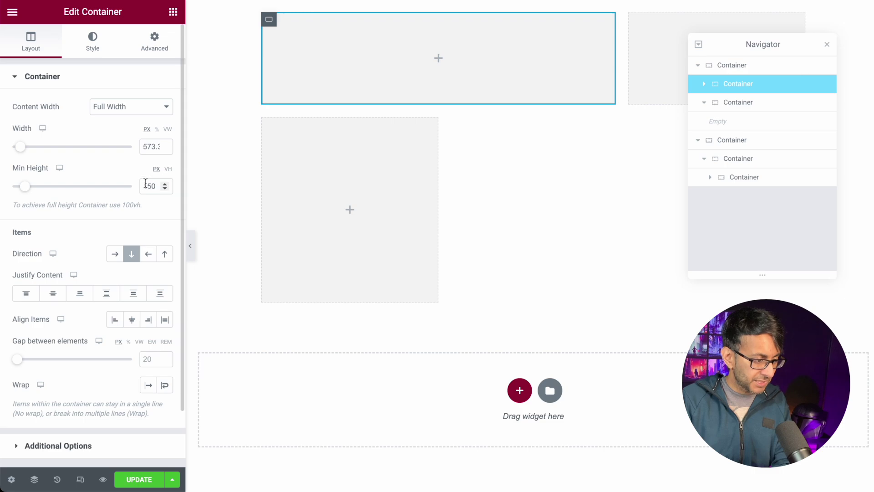
double_click(153, 186)
type("100")
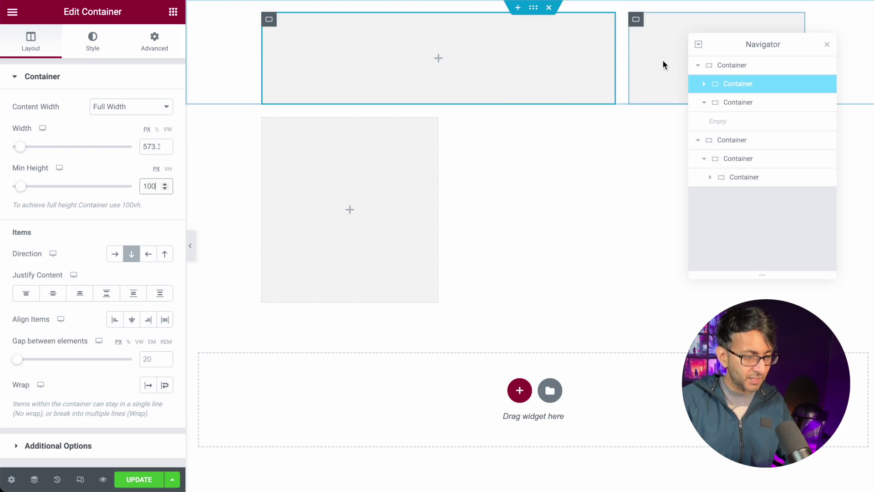
left_click(633, 21)
double_click(154, 186)
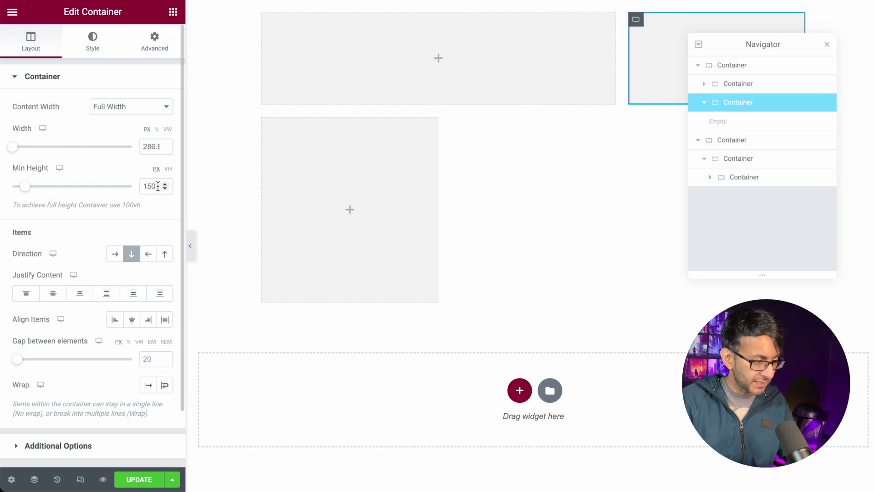
type("1000")
key("BackSpace")
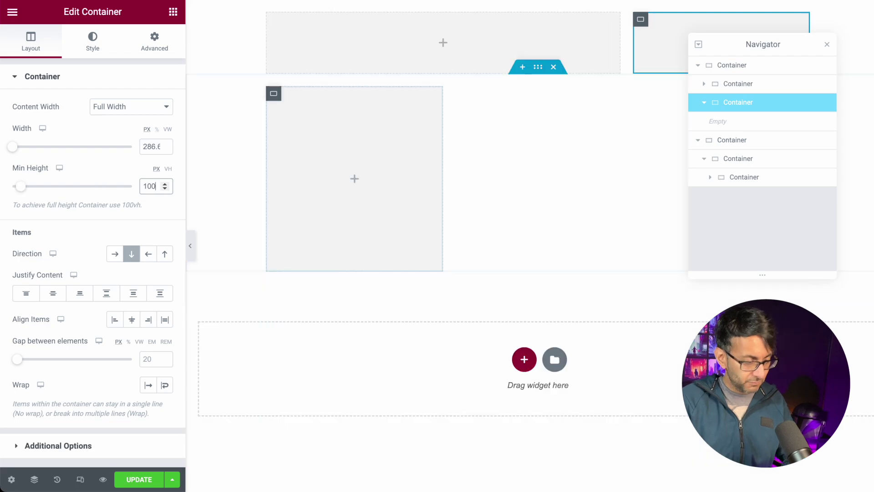
key("BackSpace")
type("0")
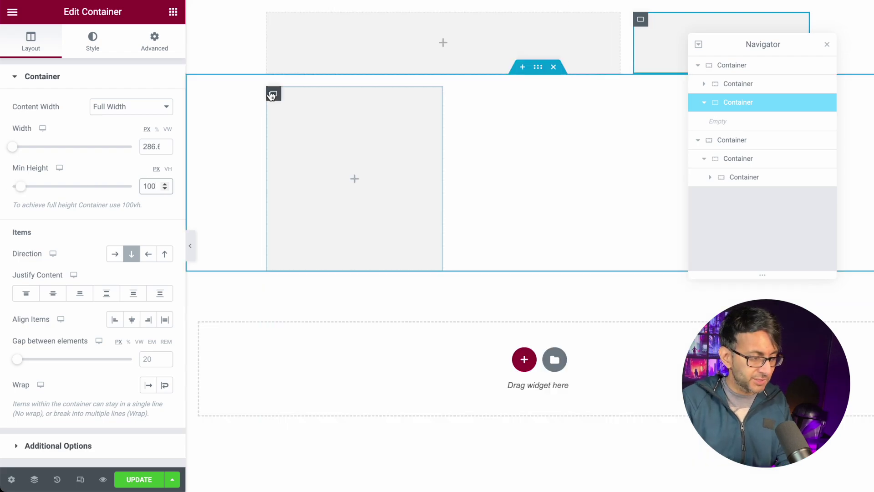
Give the lower nested container a 200 px Min Height and duplicate it.
left_click(273, 93)
double_click(150, 186)
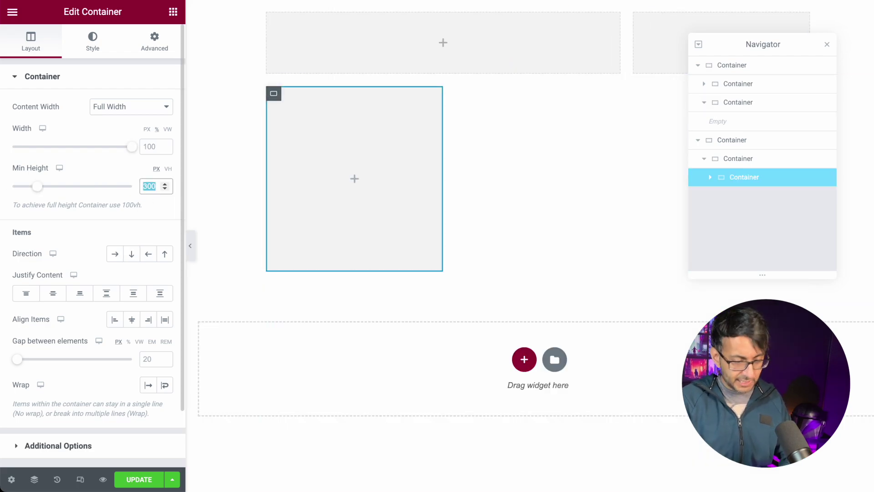
type("200")
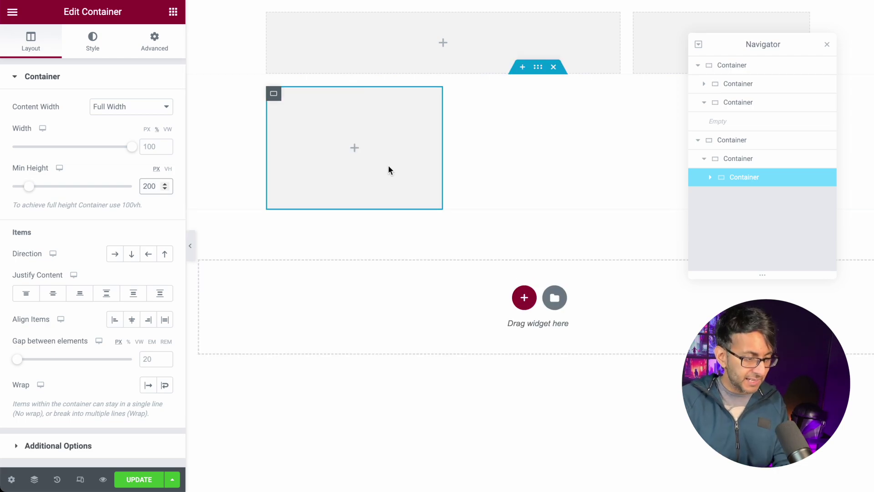
right_click(729, 181)
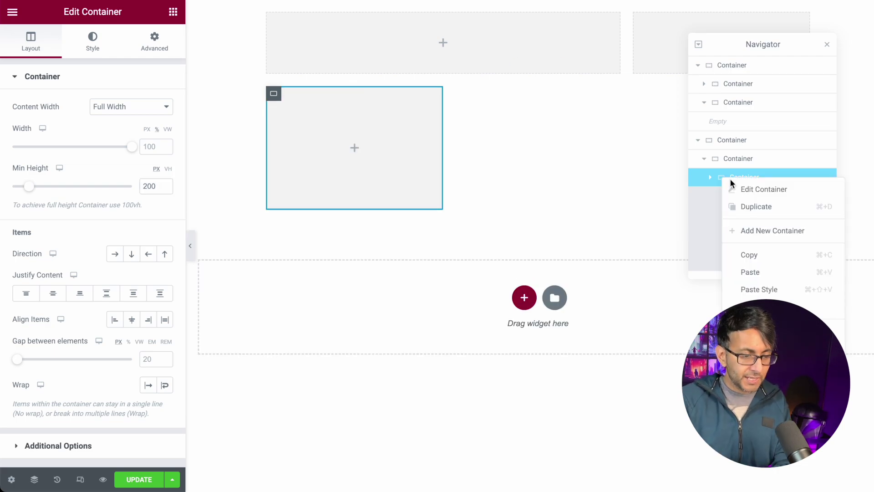
left_click(760, 206)
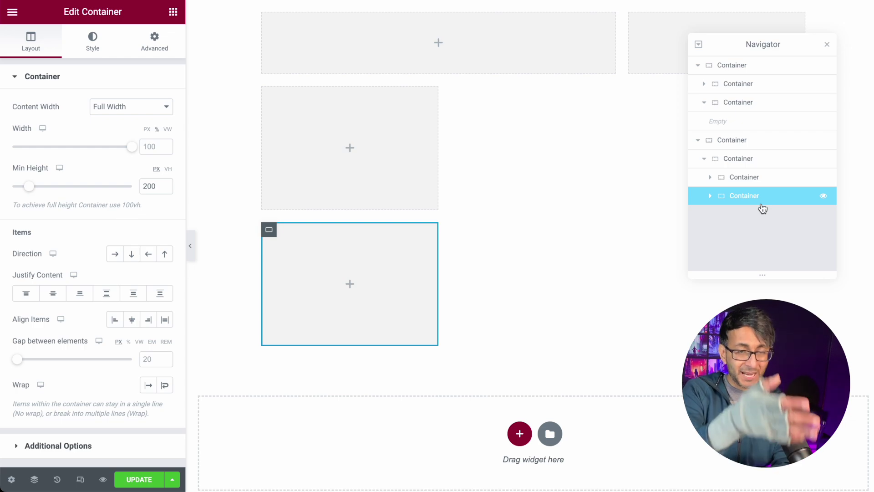
Undo the duplication and duplicate the nested container again below the original.
key("super+z")
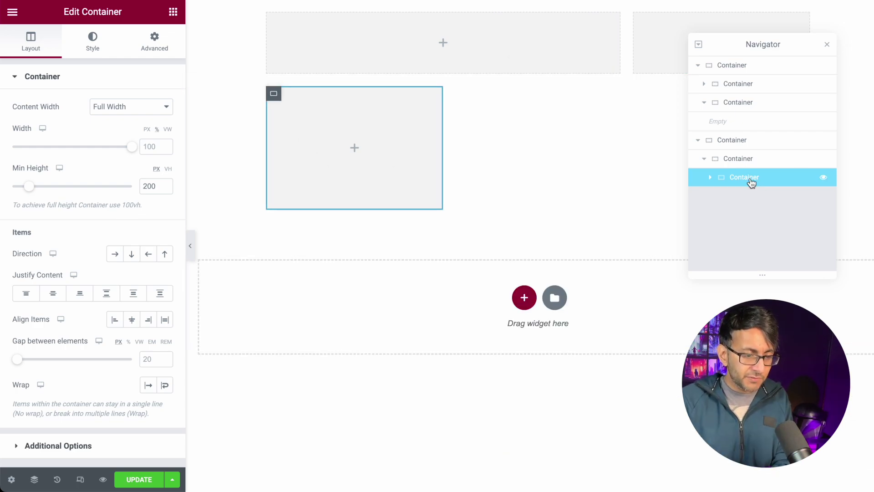
right_click(751, 181)
left_click(792, 211)
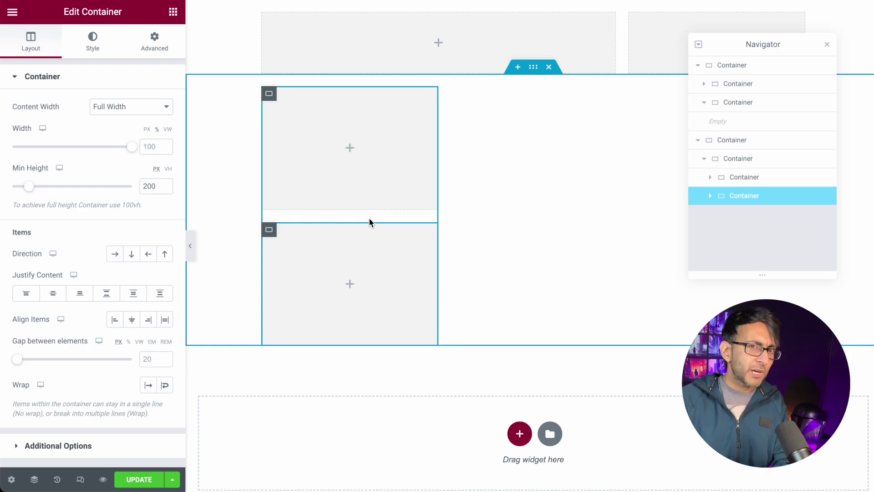
Try 0, 50 and 1 px gaps on the parent column, leaving the default 20 px gap.
left_click(759, 164)
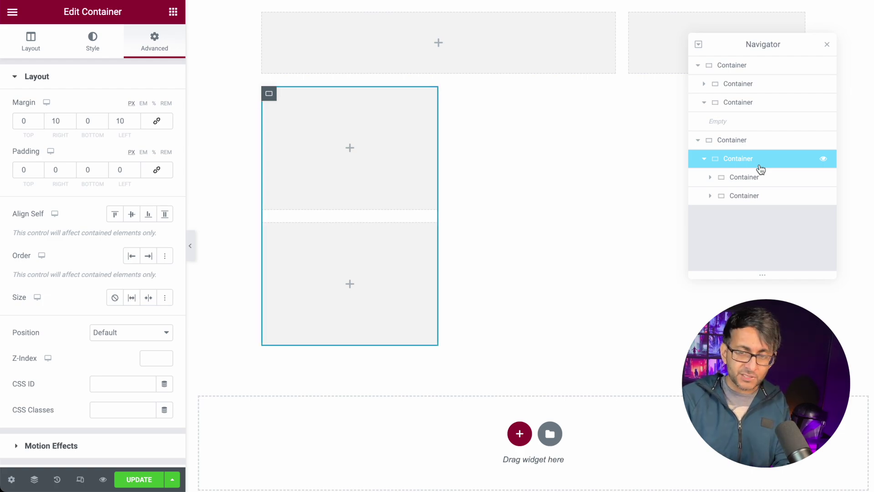
left_click(31, 50)
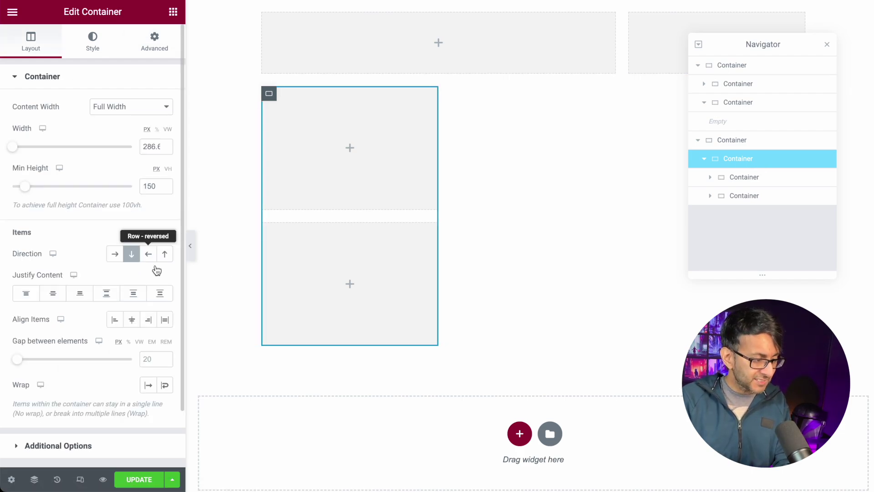
left_click(159, 359)
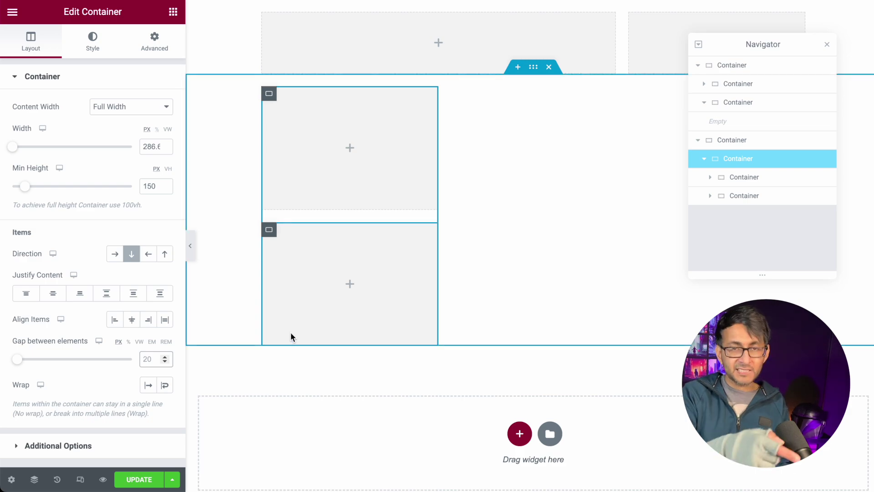
type("0")
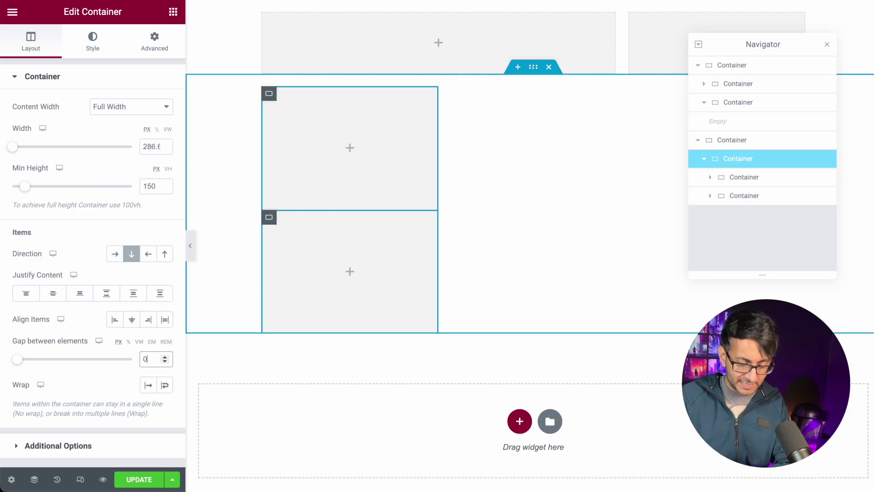
key("BackSpace")
type("50")
key("BackSpace")
key("BackSpace")
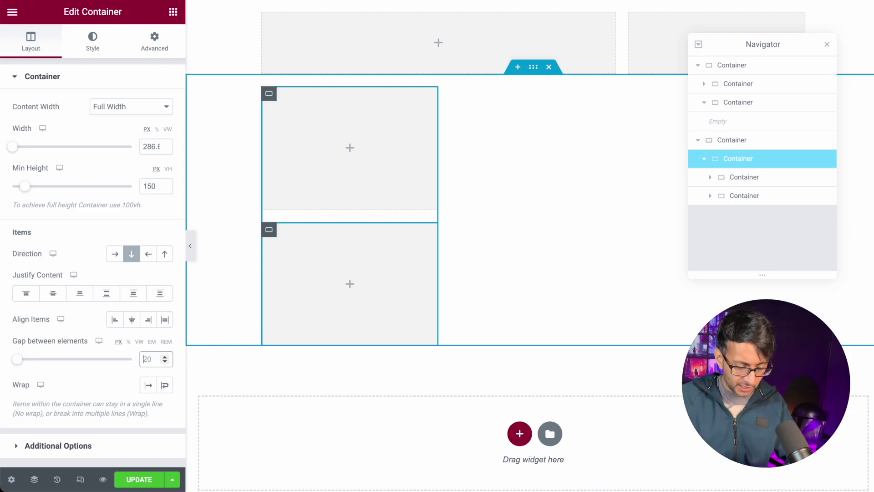
key("Delete")
type("10")
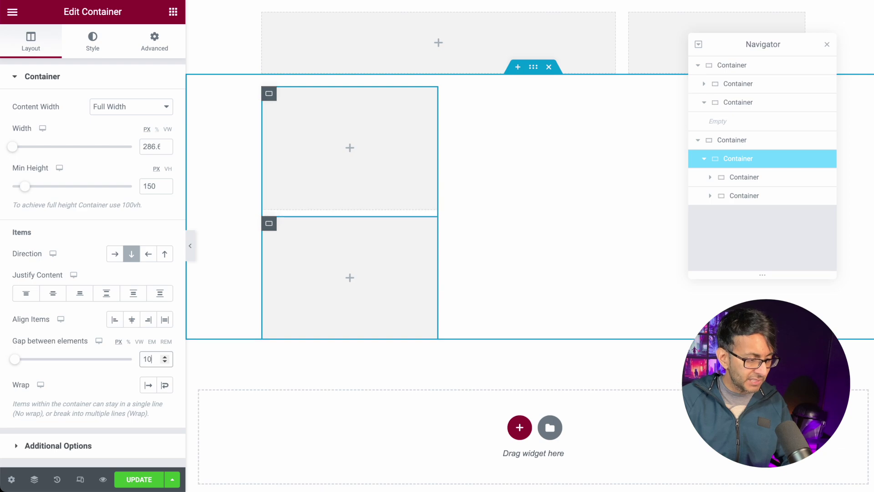
key("Delete")
key("BackSpace")
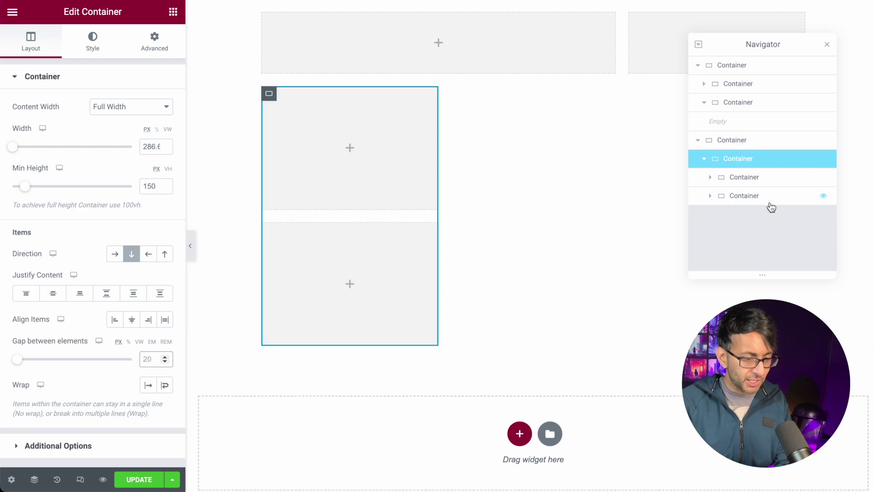
Change the left column's lower box Min Height from 200 to 100 px.
left_click(770, 196)
double_click(151, 188)
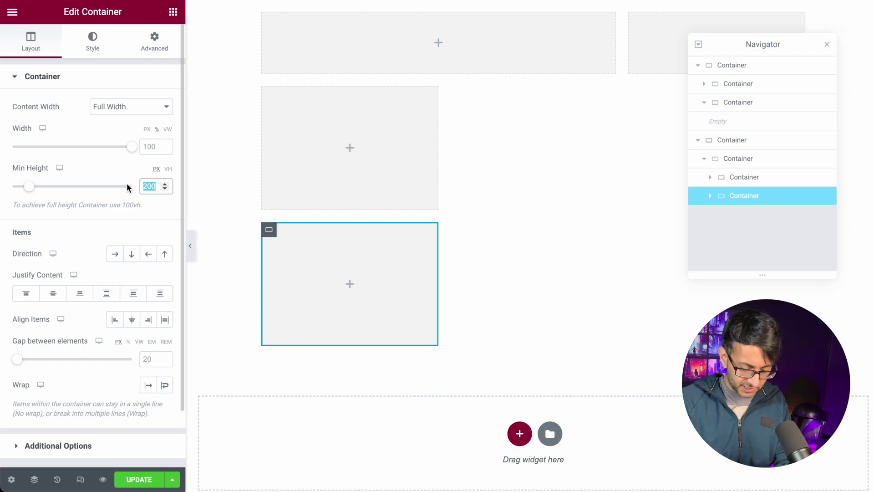
type("100")
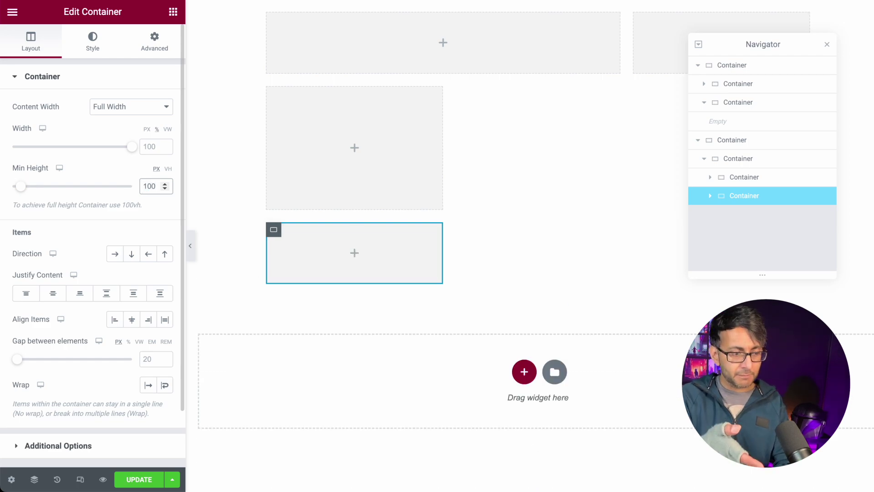
left_click(770, 150)
Duplicate the left column twice in the Navigator to make three second-row columns.
left_click(756, 159)
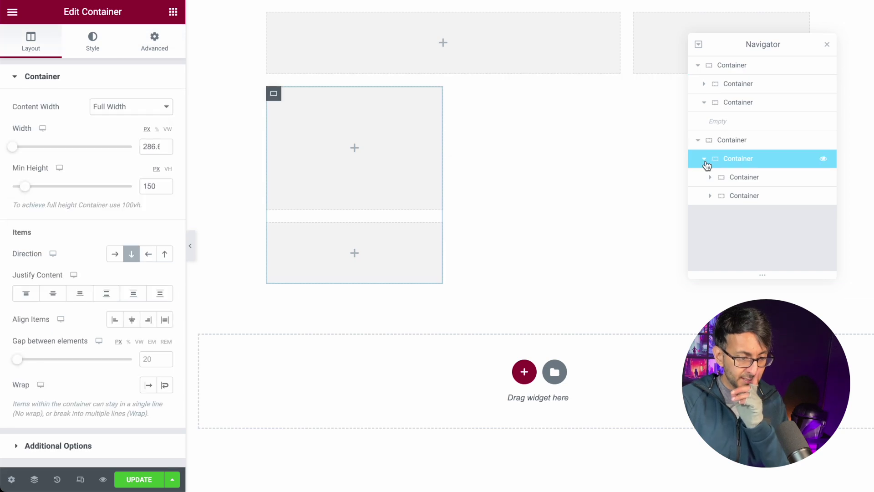
left_click(704, 159)
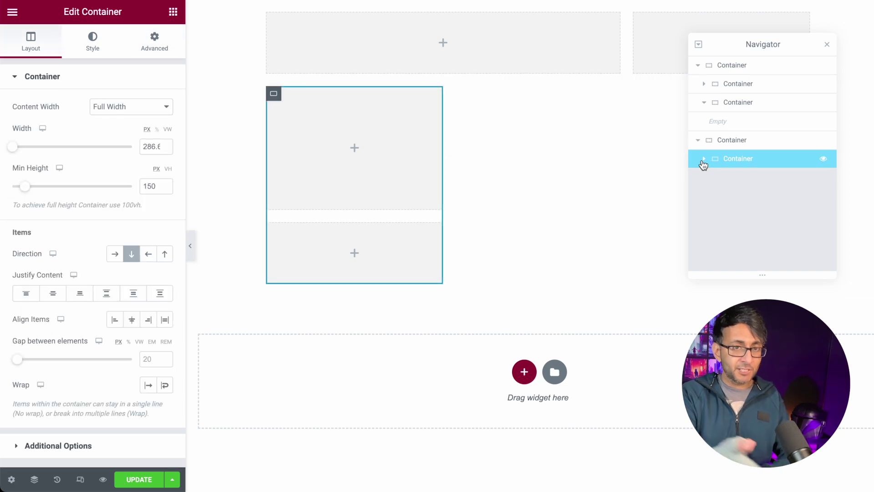
right_click(726, 163)
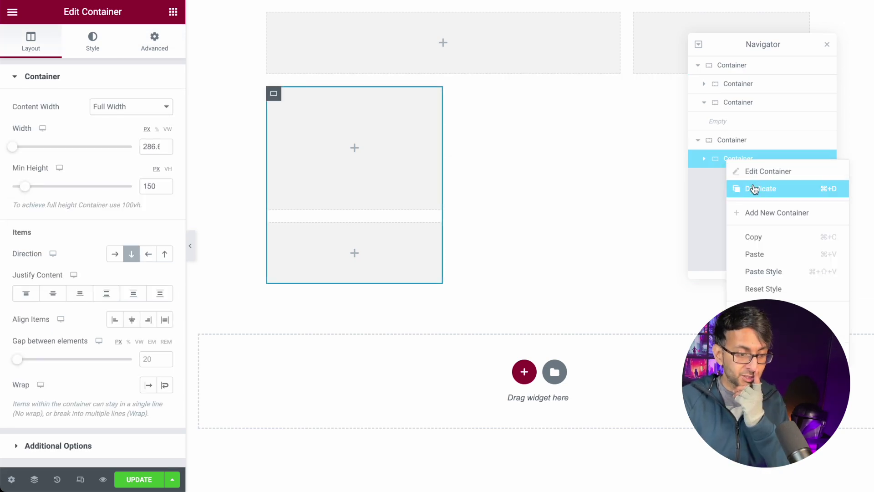
left_click(753, 186)
right_click(731, 177)
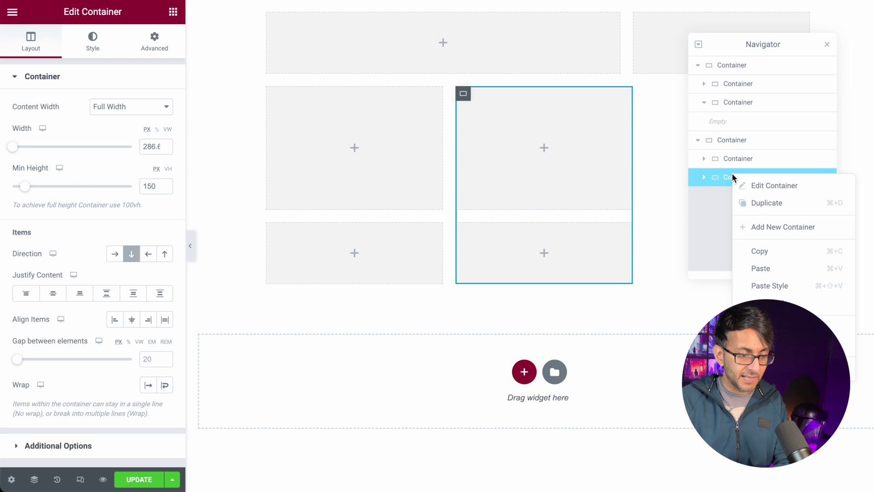
left_click(757, 203)
key("ctrl+i")
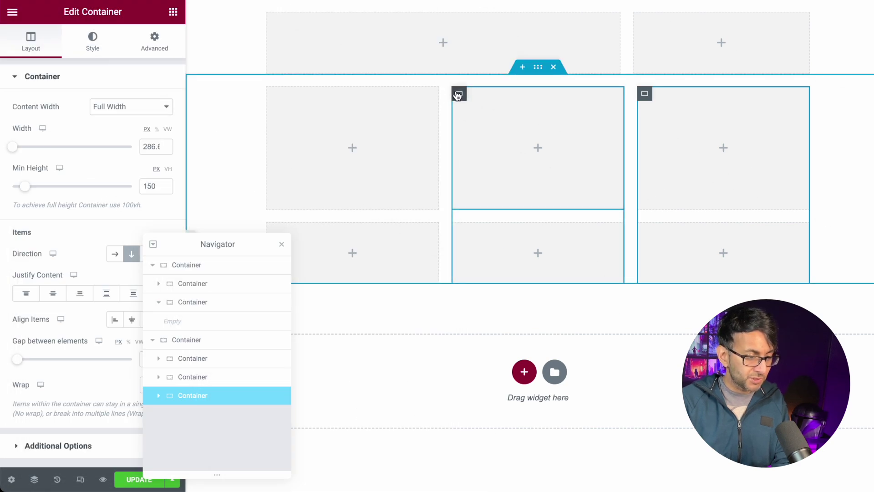
Set the middle column's top box to a 100 px Min Height.
left_click(458, 95)
left_click_drag(160, 187, 117, 179)
type("1")
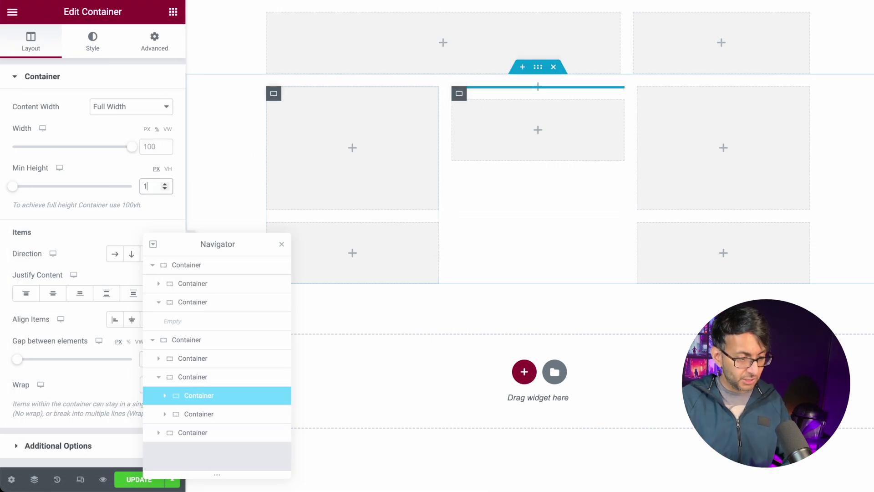
type("00")
left_click(459, 166)
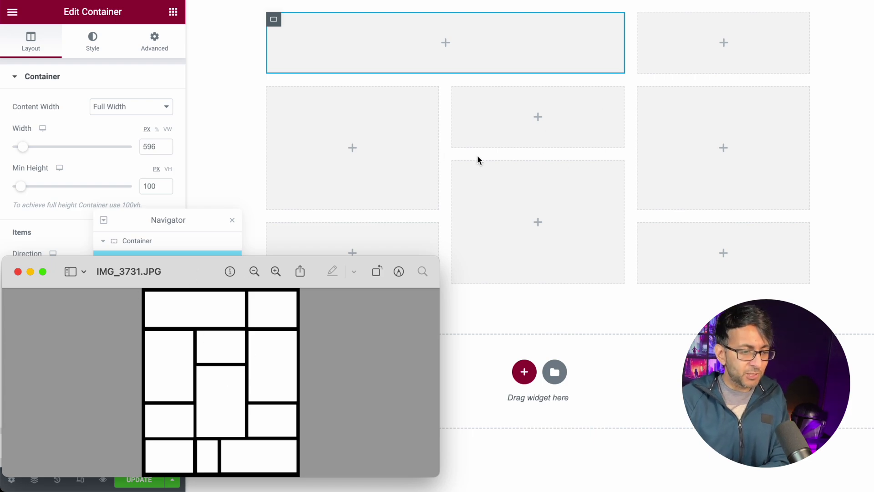
Duplicate the top row in the Navigator and move the copy to the bottom as a third row.
left_click(30, 271)
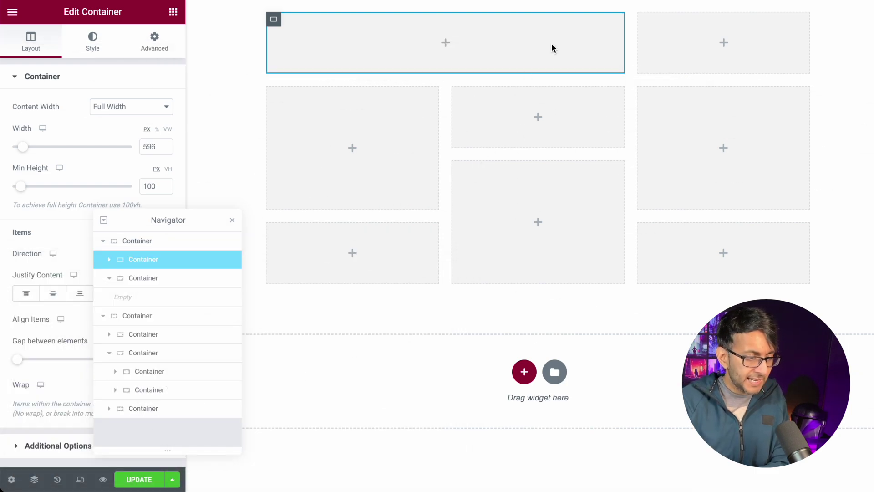
left_click(103, 241)
left_click_drag(168, 228, 278, 168)
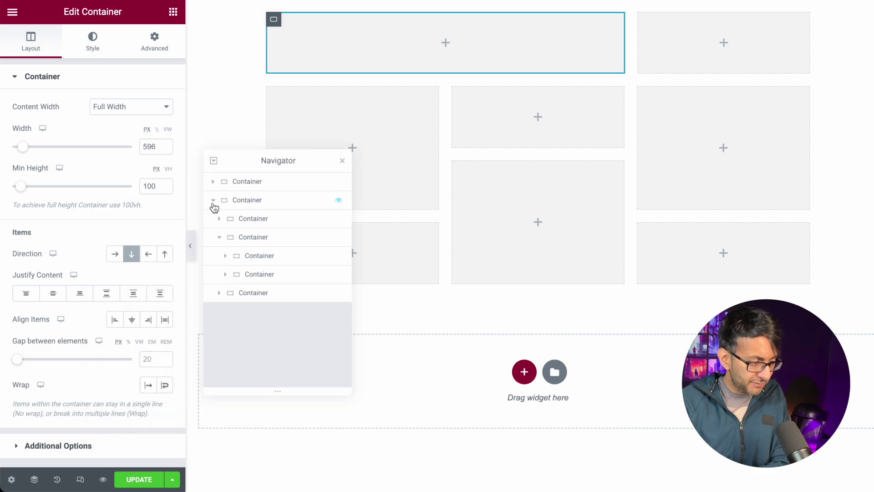
left_click(212, 201)
right_click(270, 182)
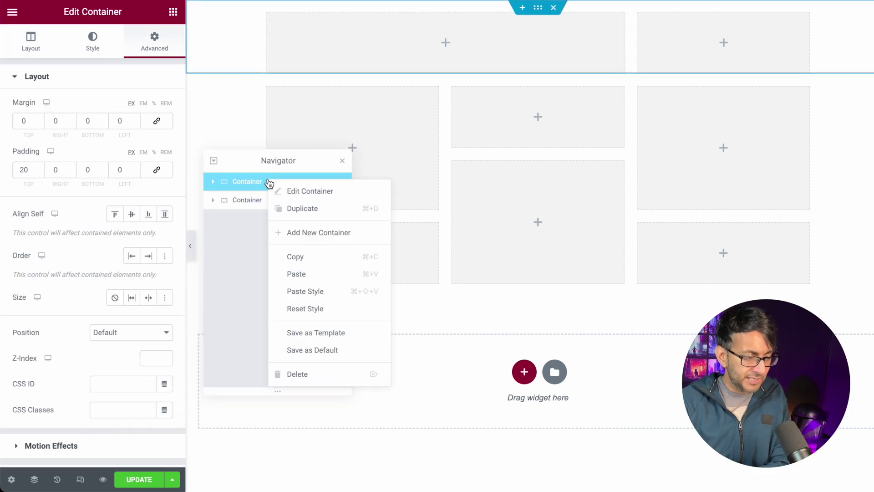
left_click(298, 207)
left_click_drag(254, 198, 263, 221)
left_click_drag(312, 164, 125, 161)
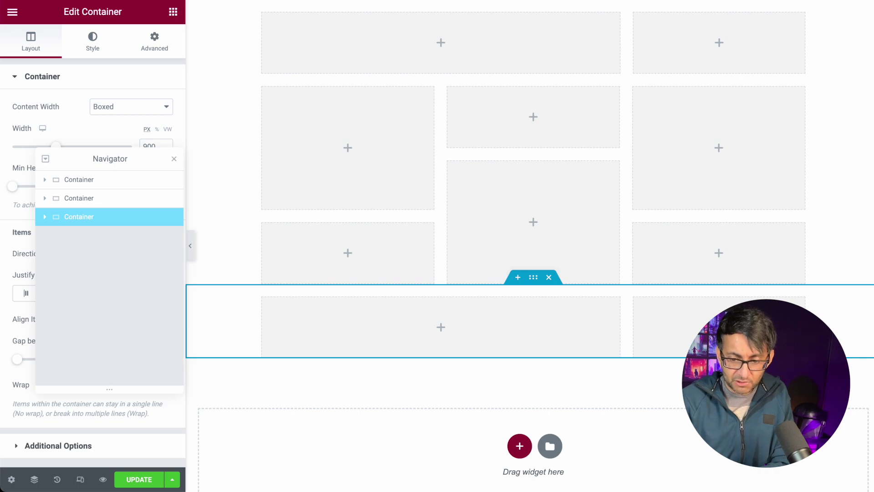
left_click(837, 315)
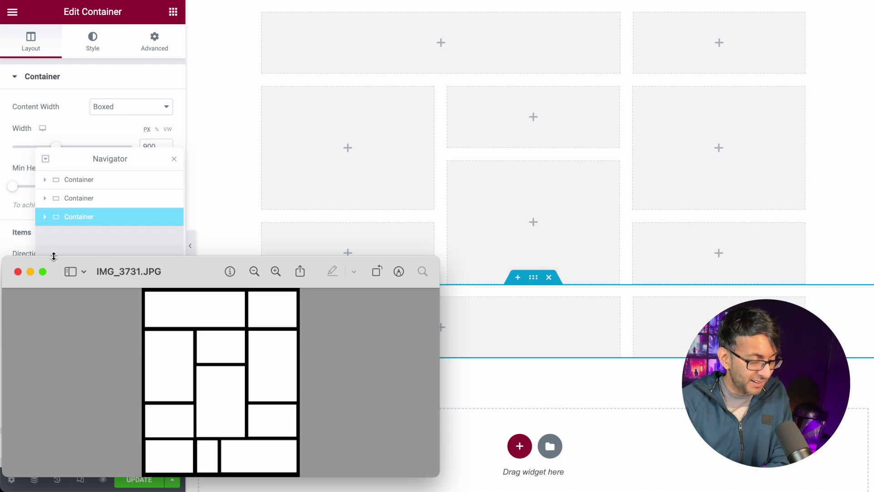
Set the bottom row's left box width to 130 px and duplicate a bottom-row box.
left_click_drag(148, 270, 268, 214)
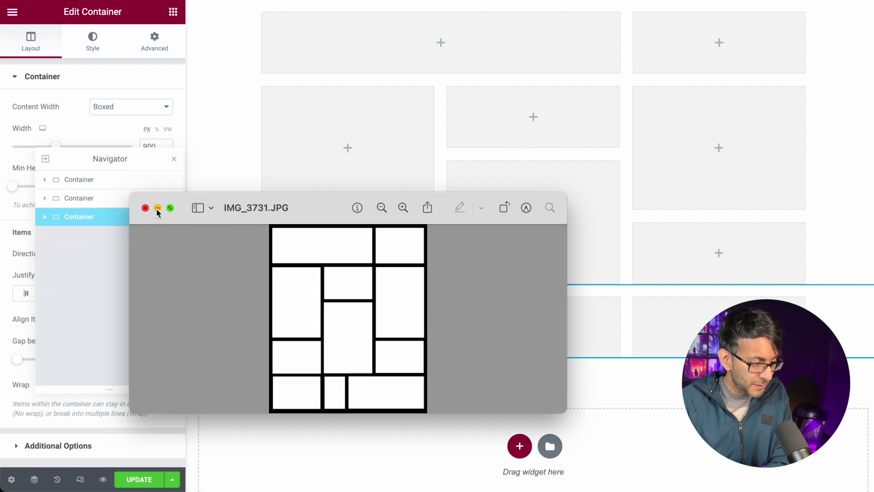
left_click(157, 209)
left_click(268, 304)
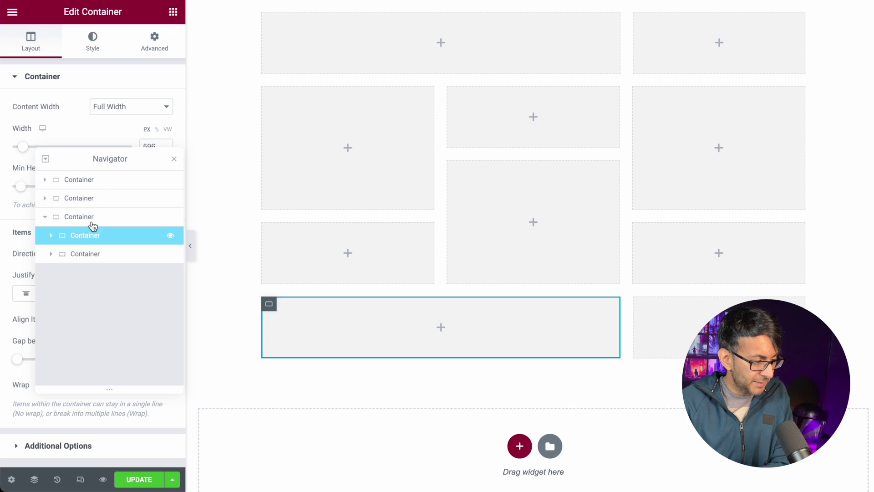
left_click_drag(100, 164, 113, 228)
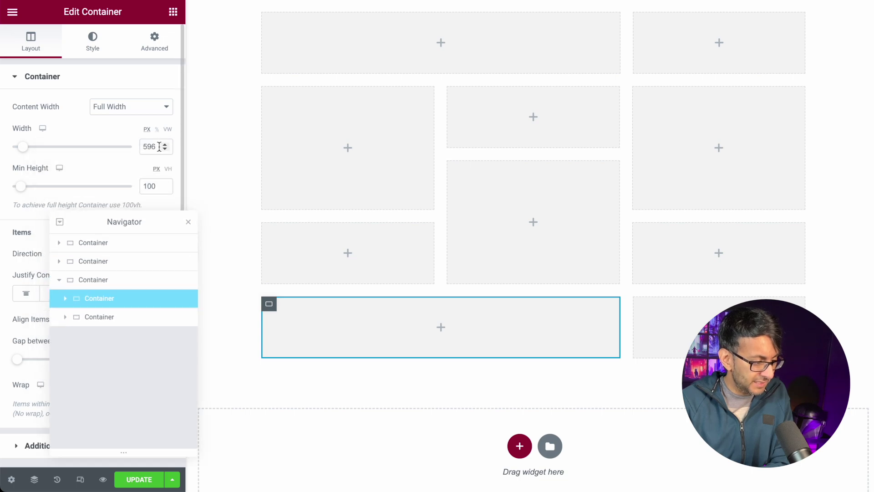
double_click(151, 146)
type("130")
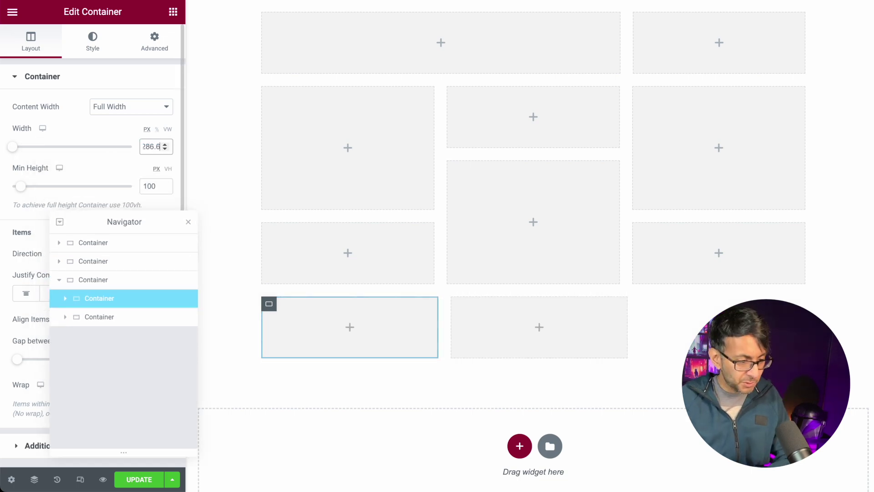
right_click(457, 309)
left_click(487, 291)
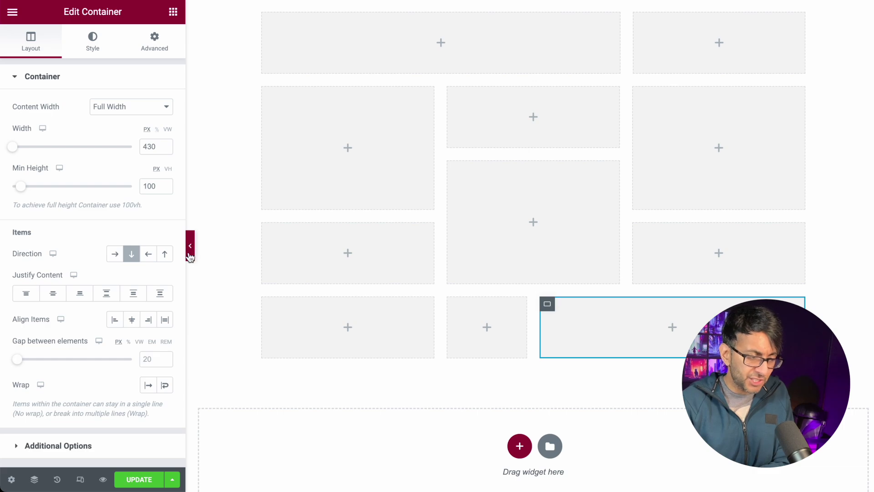
Collapse the editor panel to preview the grid without outlines, then reopen it.
left_click(190, 248)
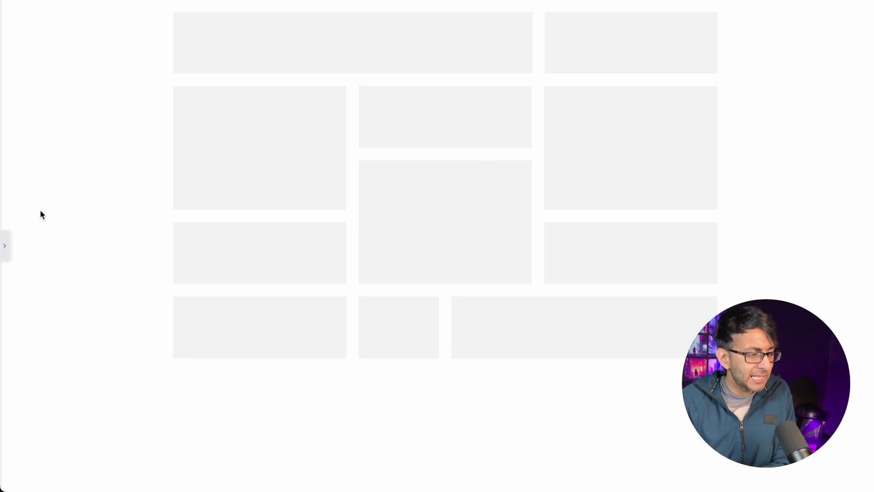
left_click(4, 248)
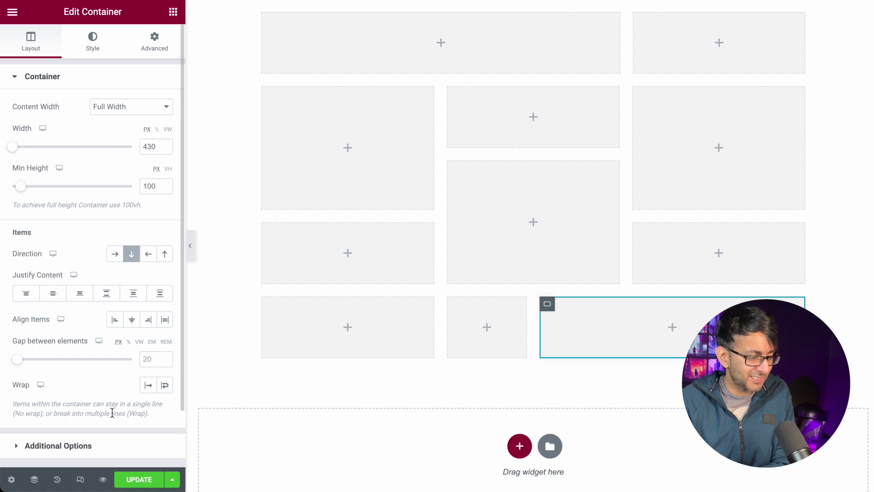
Preview the grid at mobile width, then return to desktop with the panel hidden.
left_click(80, 479)
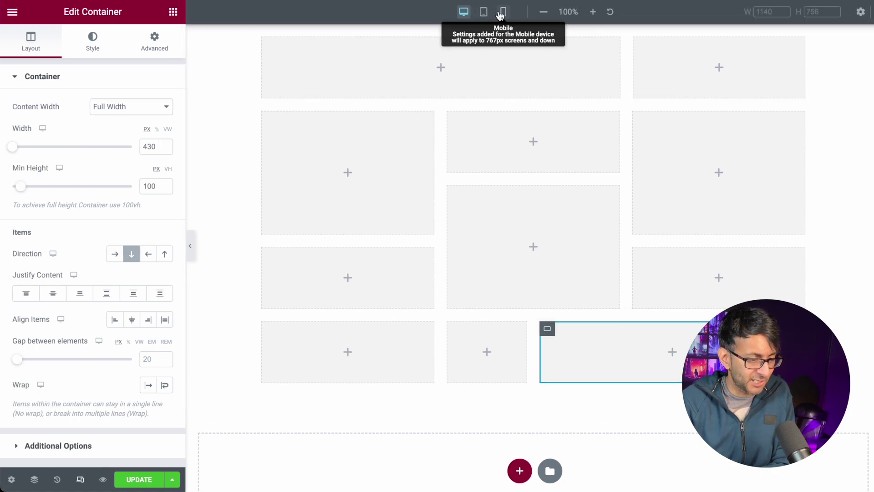
left_click(503, 11)
scroll(641, 261, "down", 10)
left_click_drag(641, 262, 655, 137)
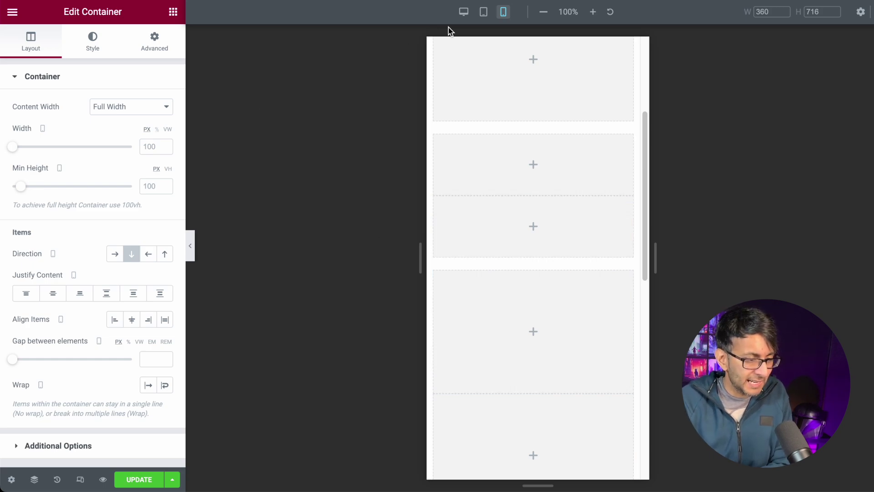
left_click(464, 13)
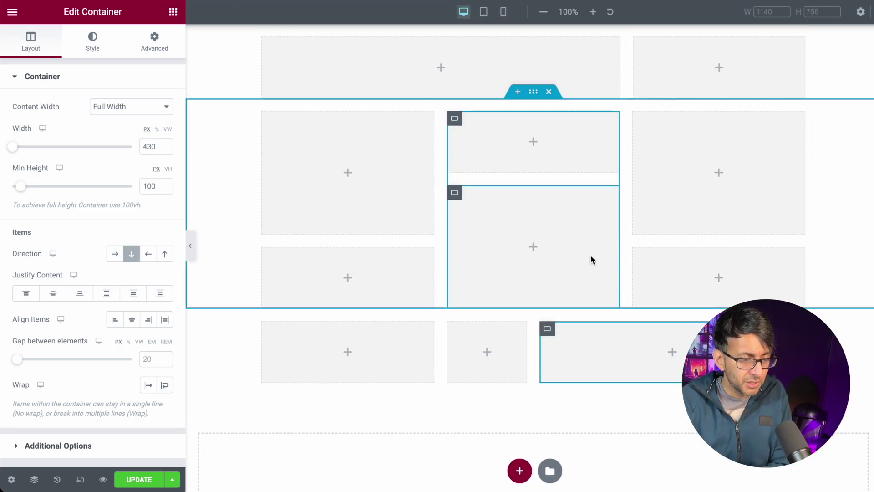
left_click(190, 257)
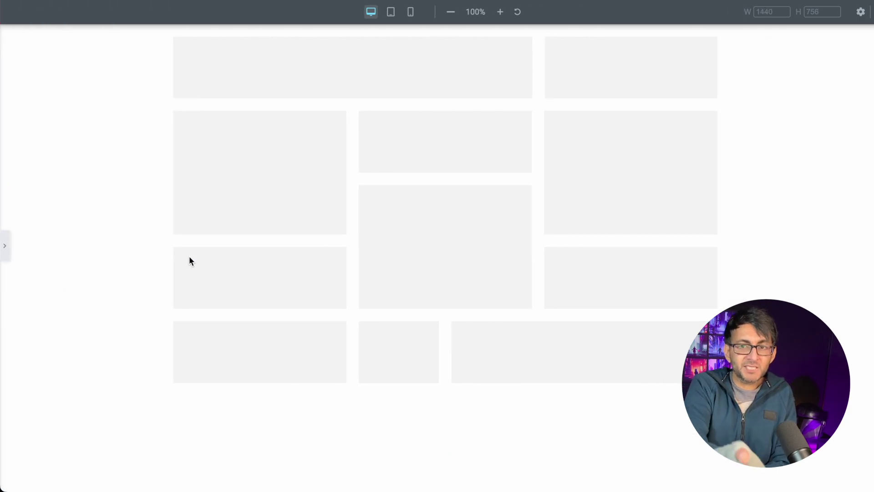